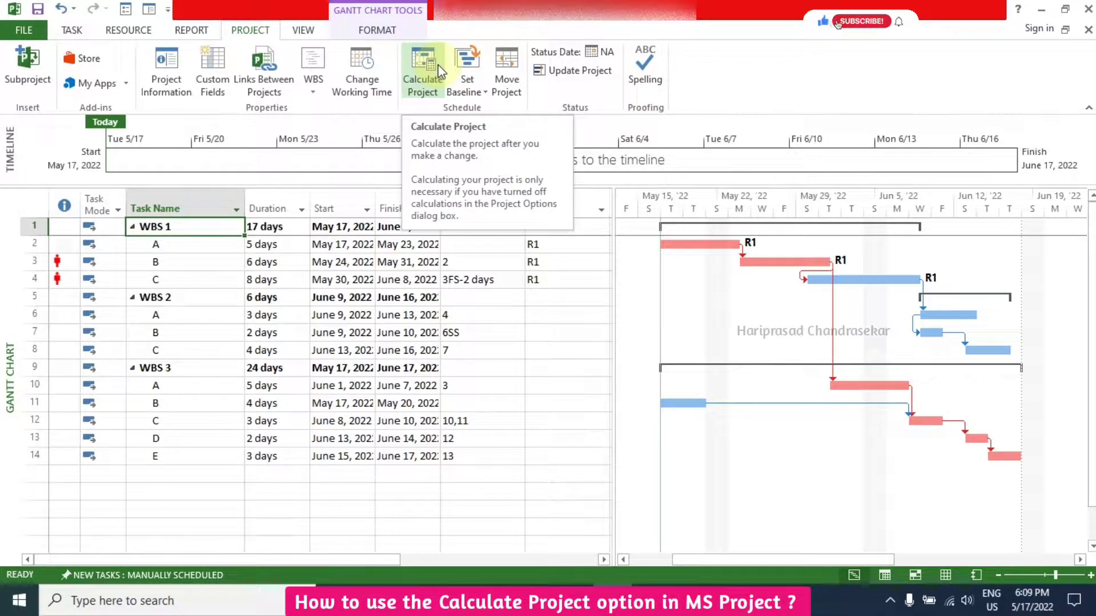
- Recalculate the project and review the calculation settings under Project Options > Schedule
left_click(437, 64)
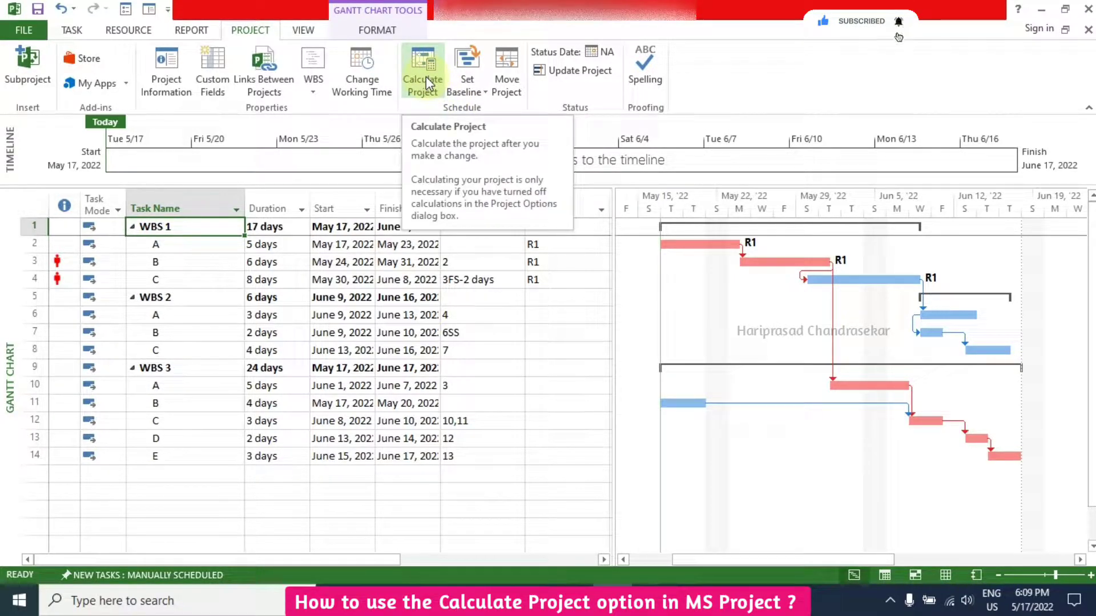
left_click(26, 29)
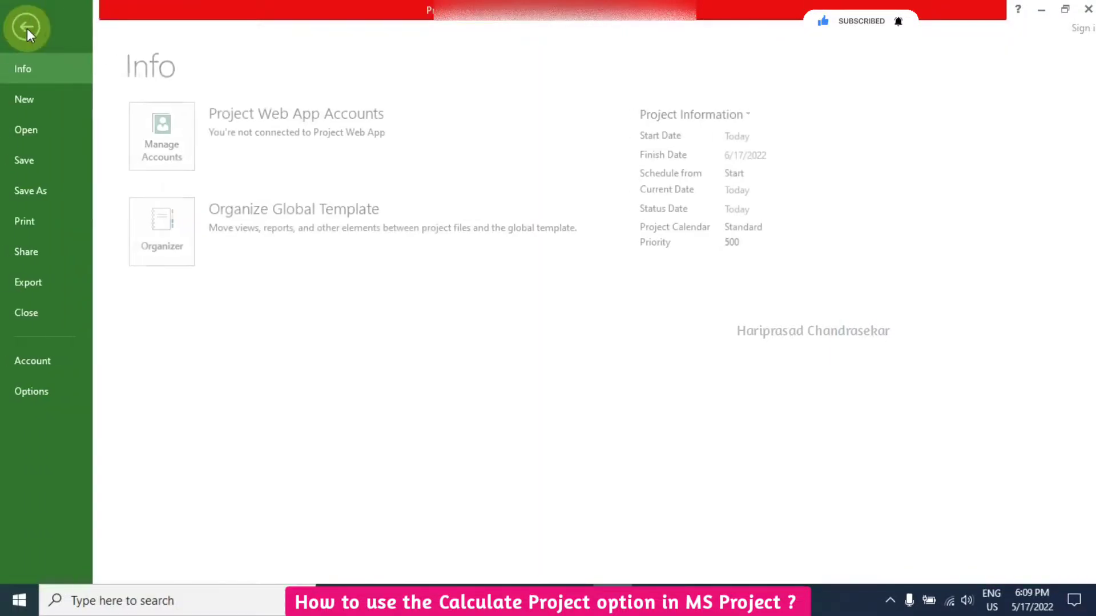
left_click(55, 389)
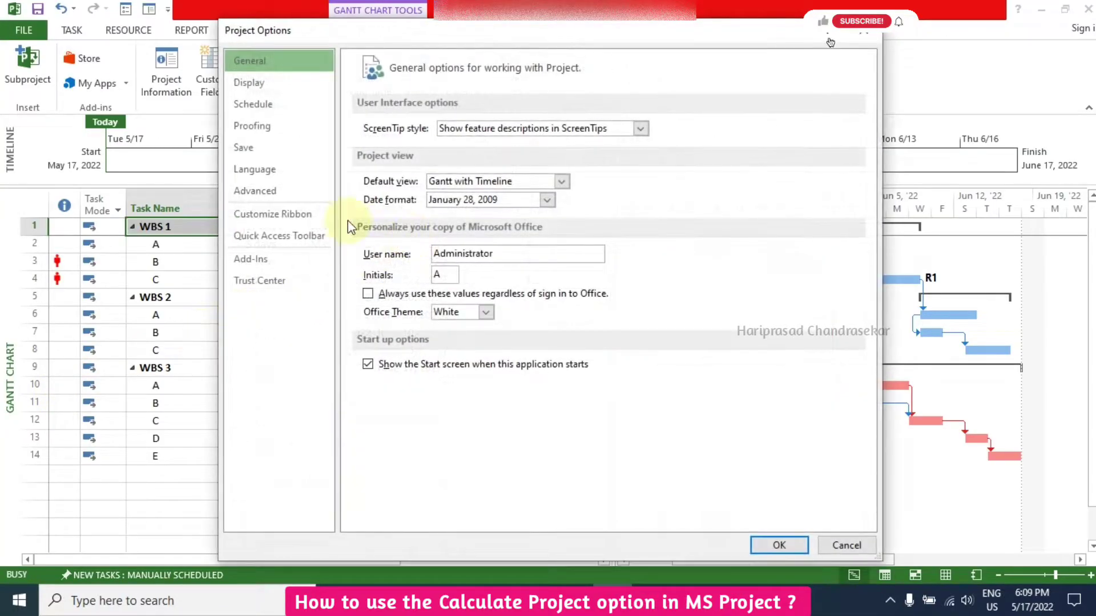
left_click(253, 104)
scroll(561, 296, "down", 3)
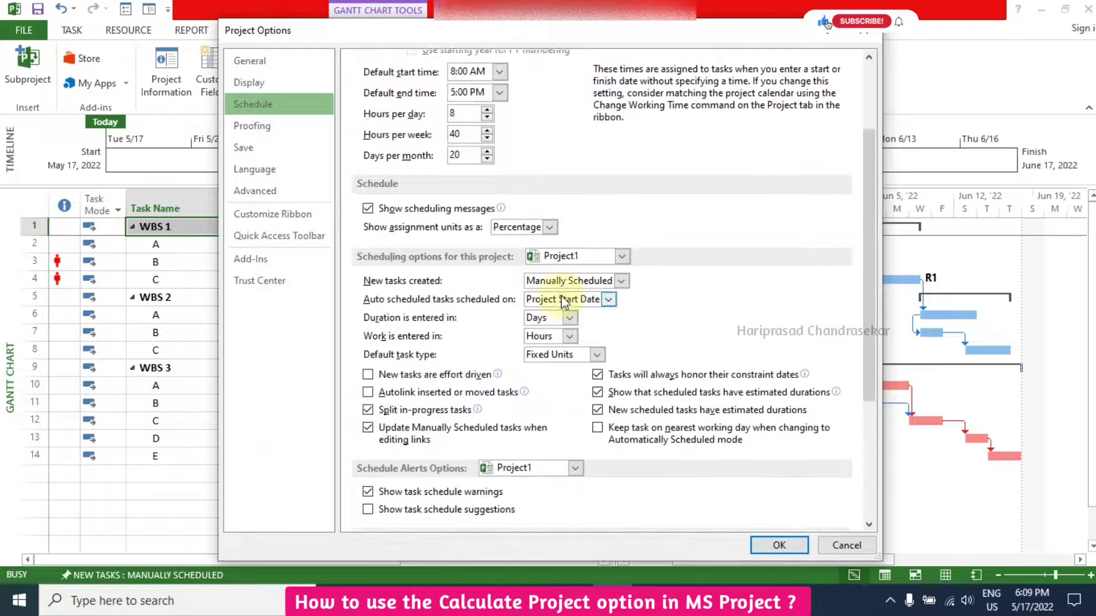
scroll(565, 299, "down", 5)
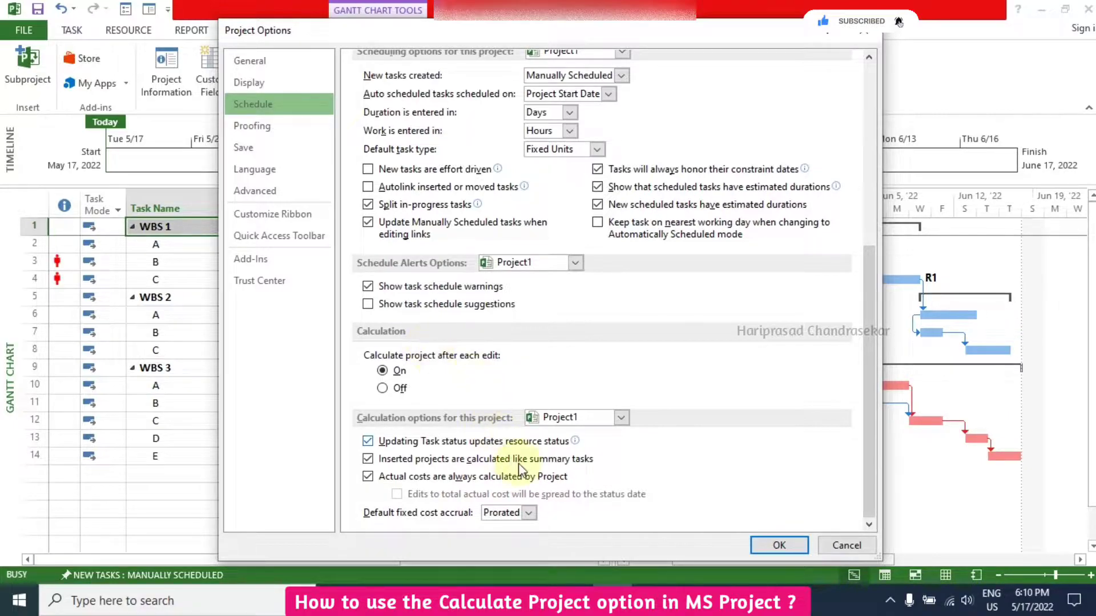
left_click(777, 546)
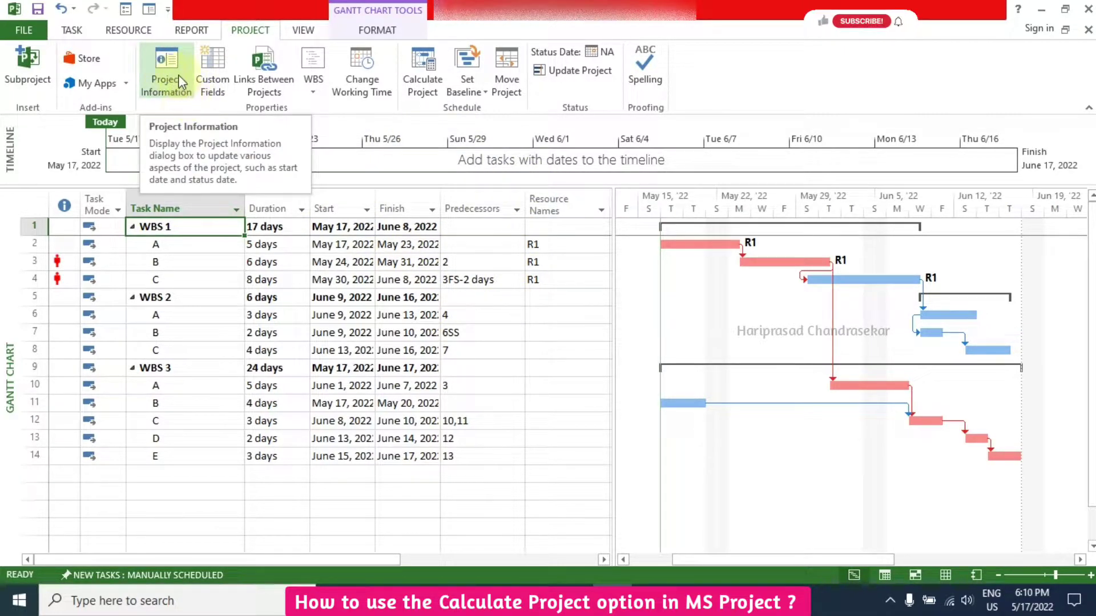
- Check the project's duration, work and total cost in Project Statistics
left_click(160, 78)
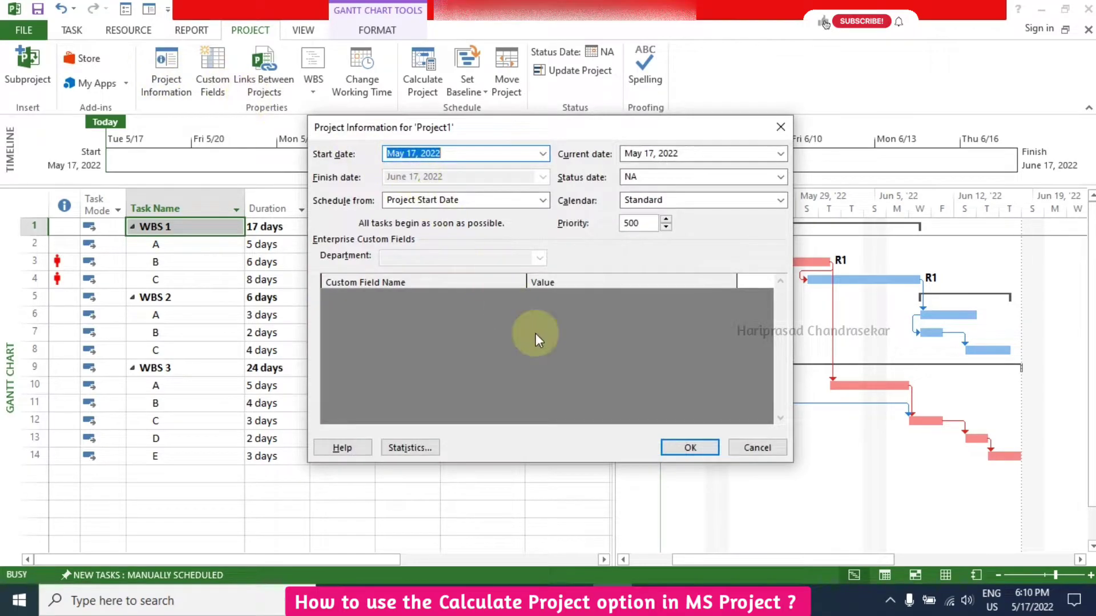
left_click(426, 447)
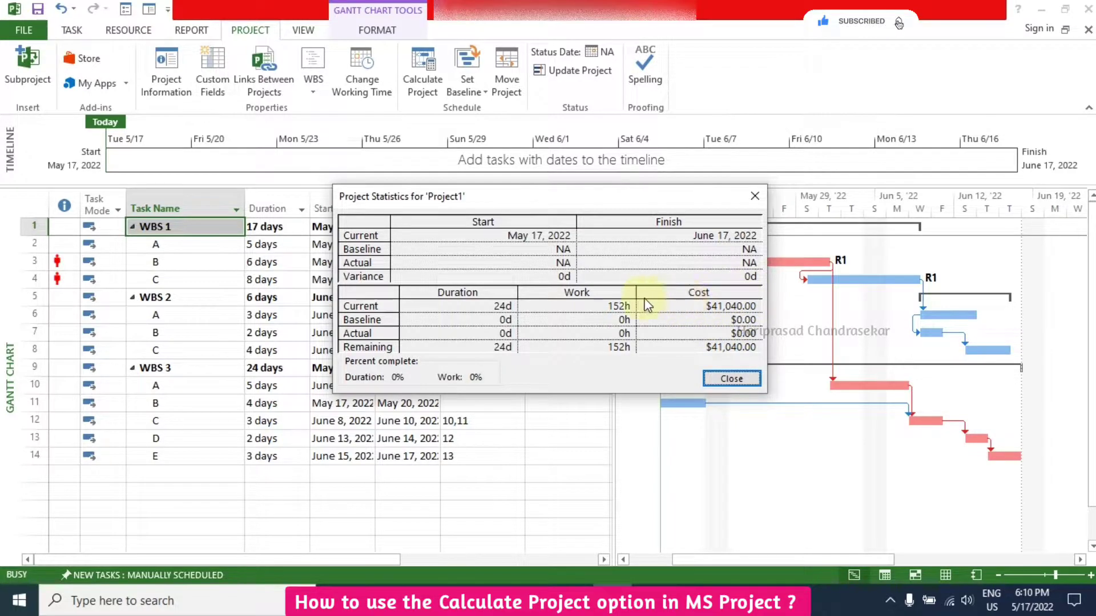
left_click(732, 379)
- Set R1's standard rate to $180.00/hr in the Resource Sheet
left_click(937, 574)
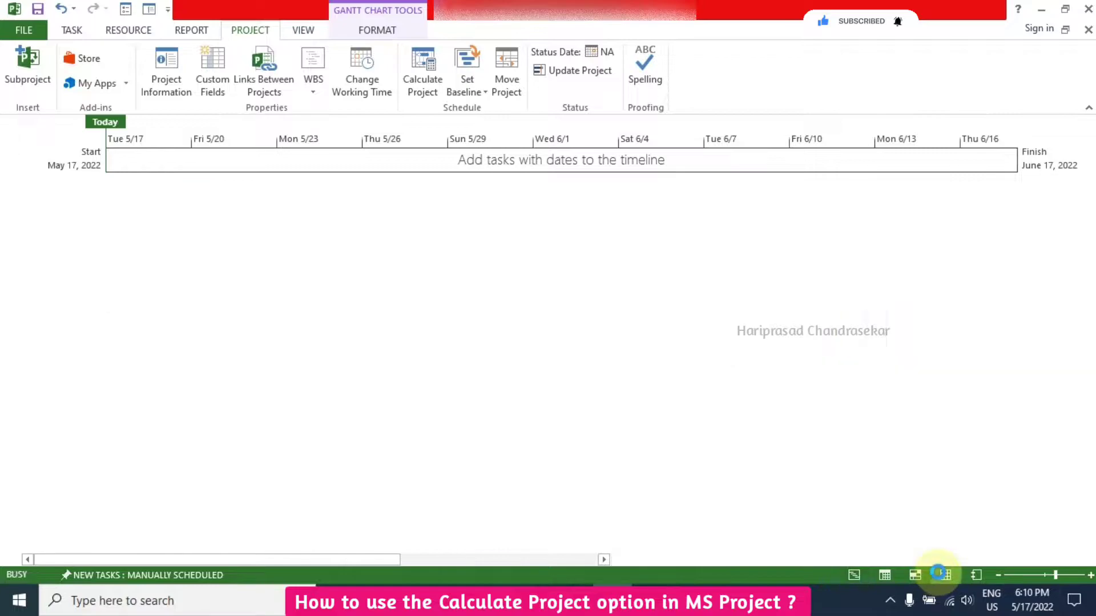
left_click(497, 214)
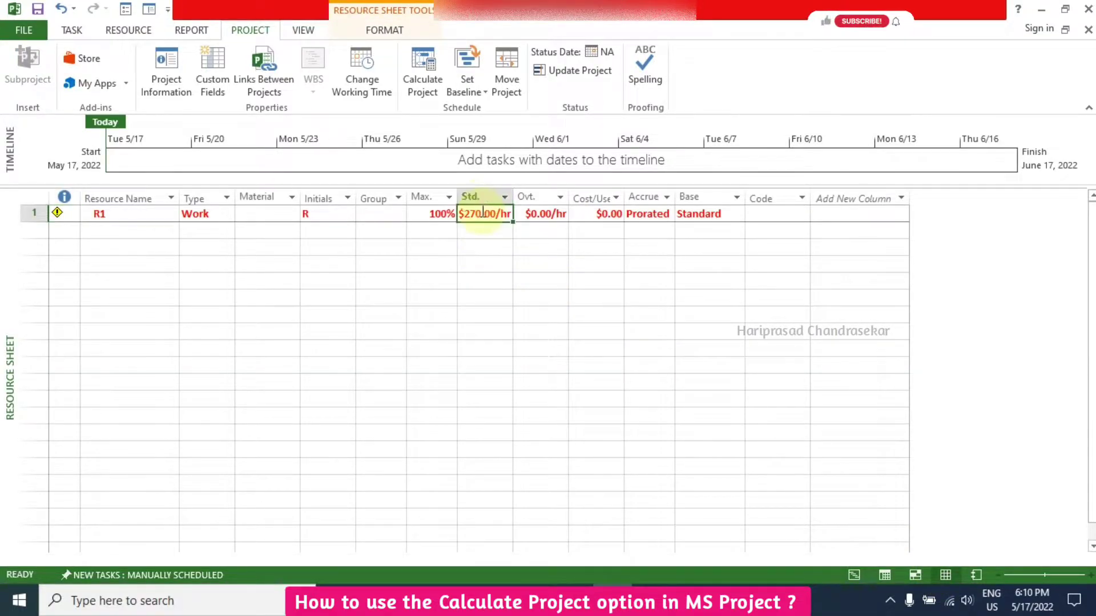
type("18")
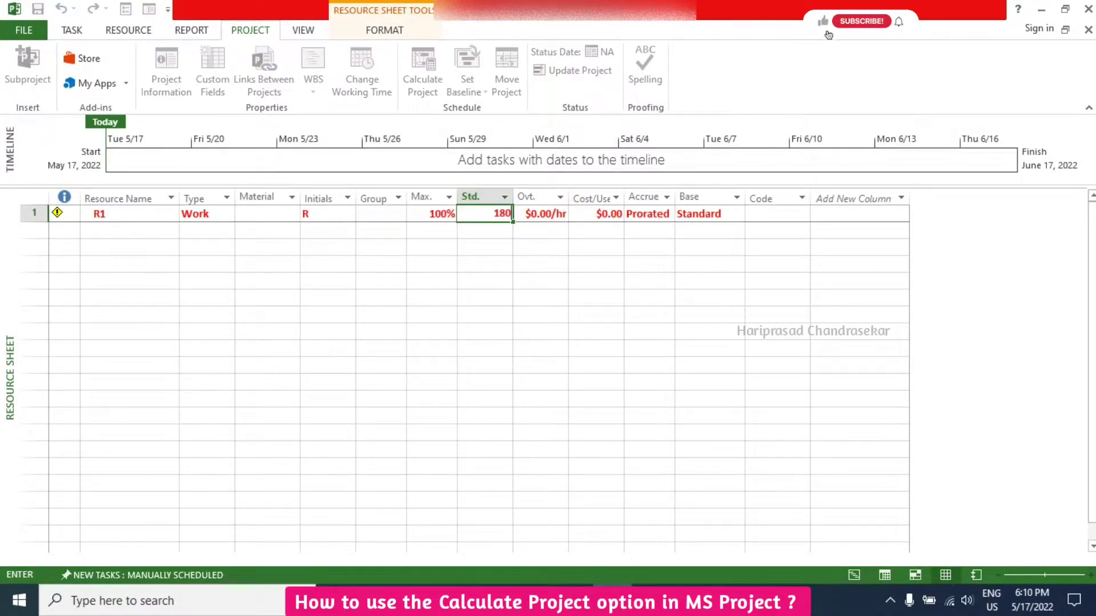
type("0")
key("Return")
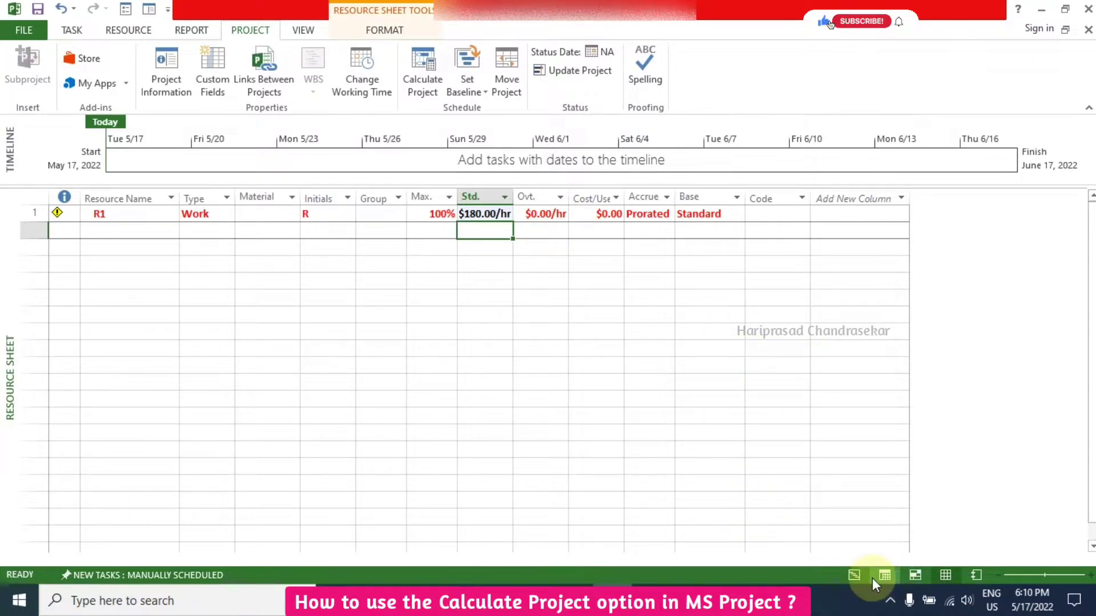
- Confirm in Project Statistics that the total cost recalculated to $27,360.00
left_click(855, 575)
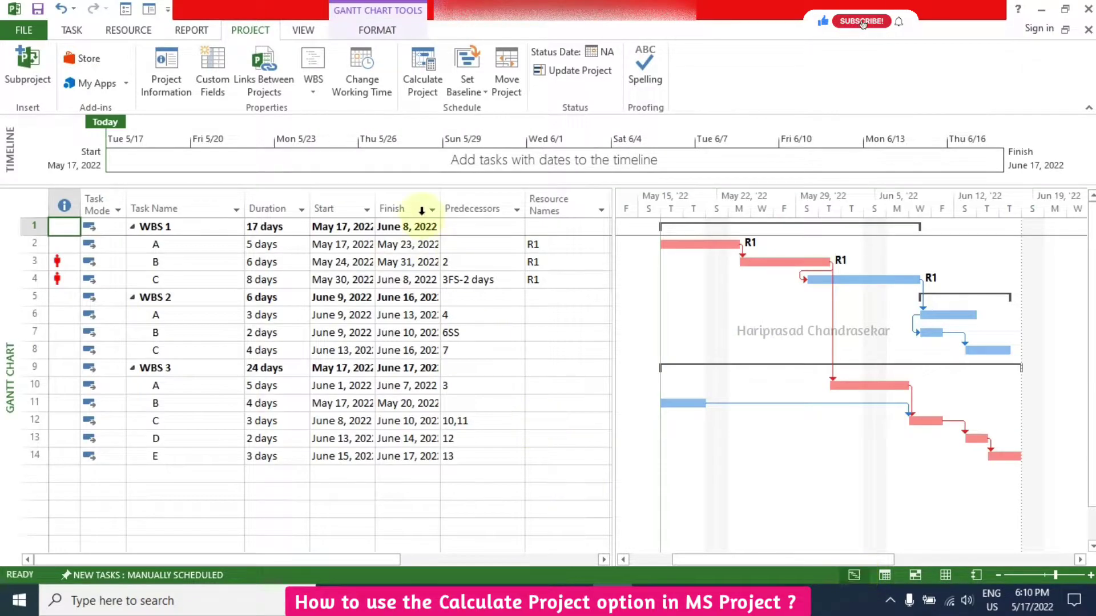
left_click(172, 79)
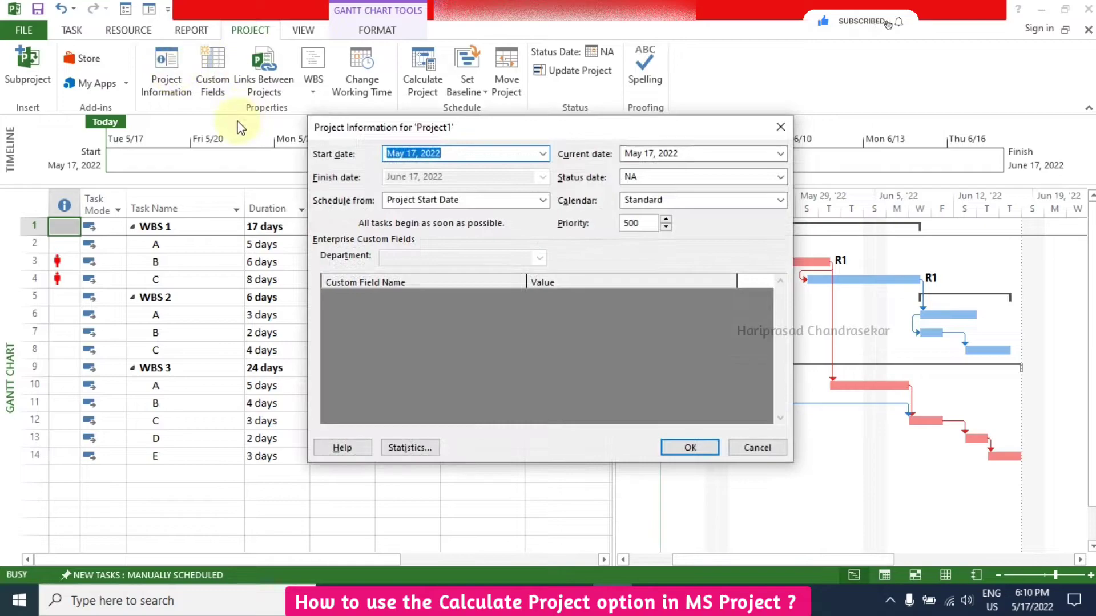
left_click(410, 442)
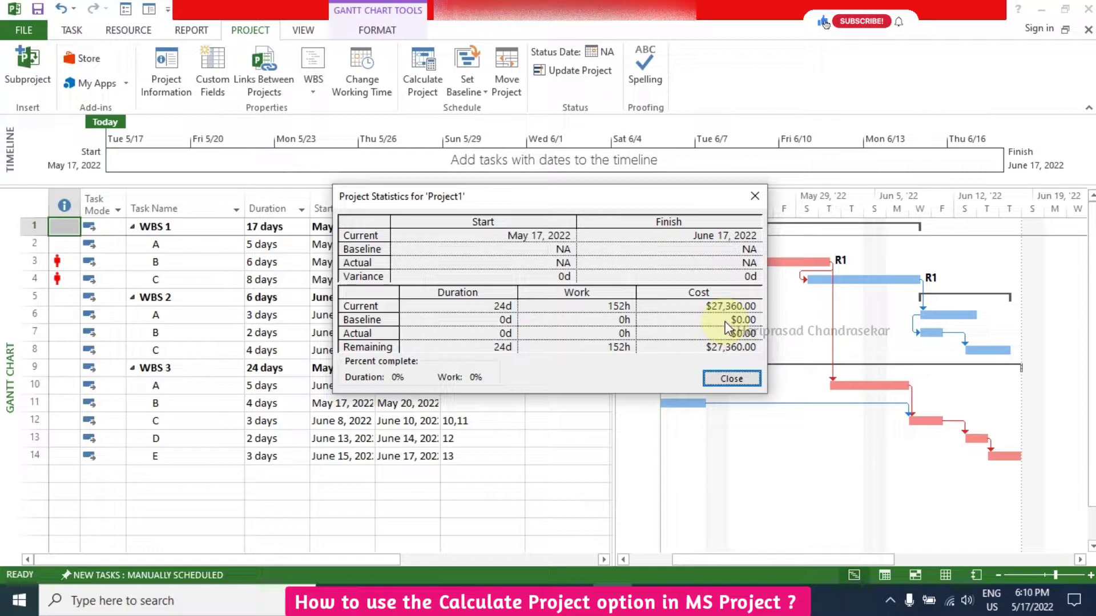
left_click(759, 200)
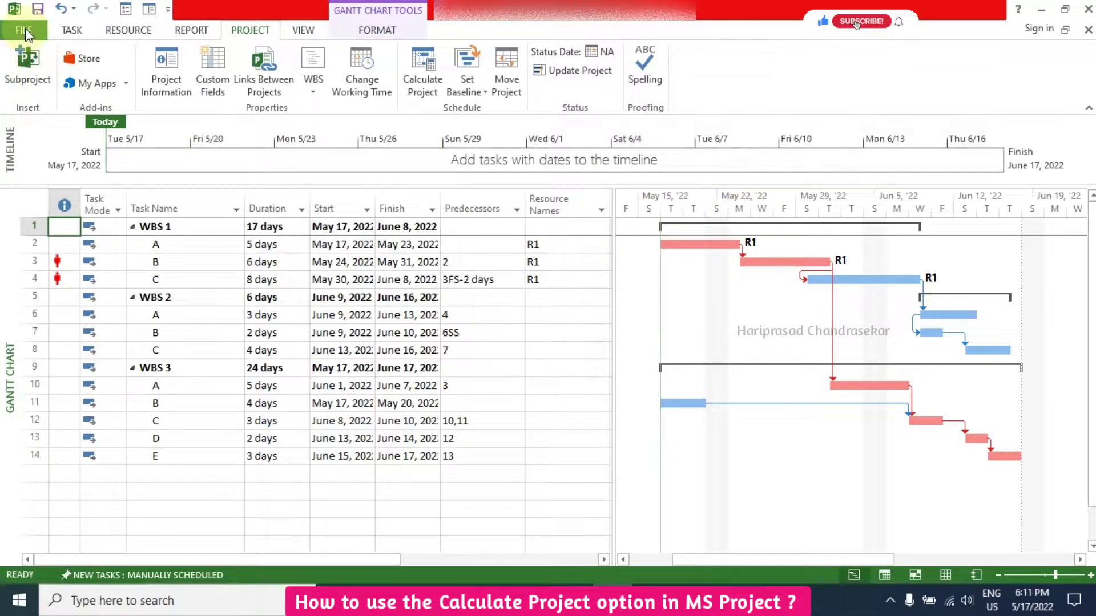
- Turn calculation after each edit Off in the Schedule options
left_click(25, 28)
left_click(56, 388)
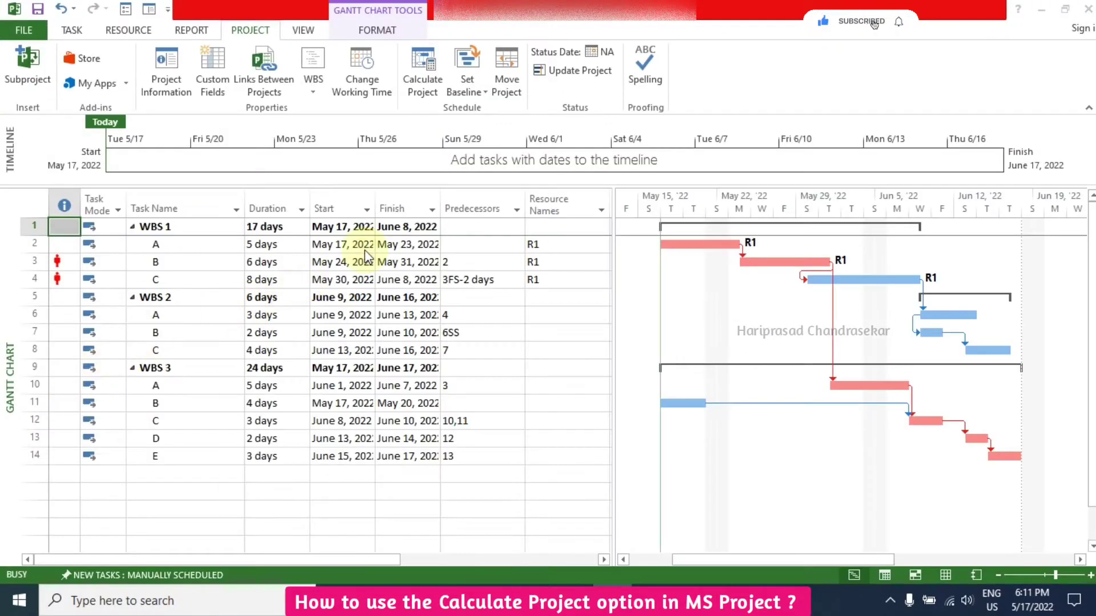
left_click(254, 103)
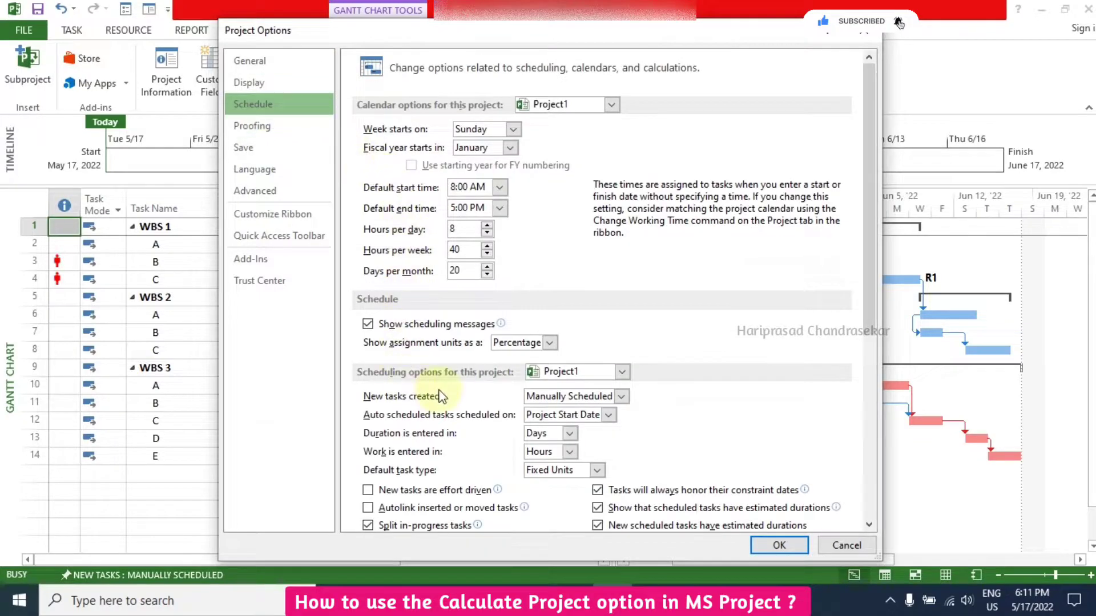
scroll(445, 391, "down", 3)
scroll(448, 320, "up", 3)
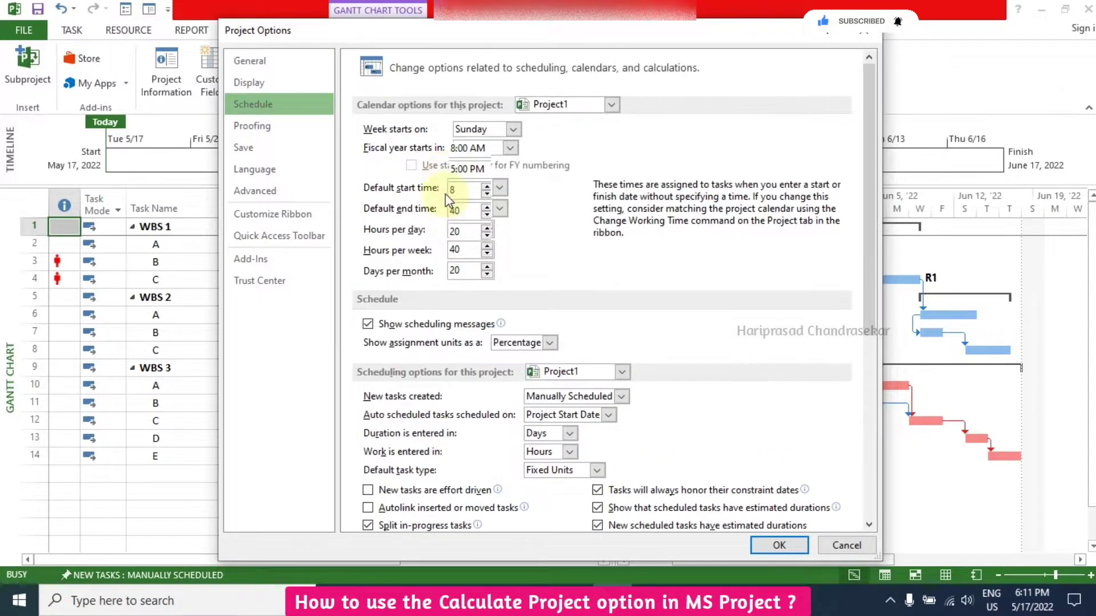
scroll(446, 234, "down", 8)
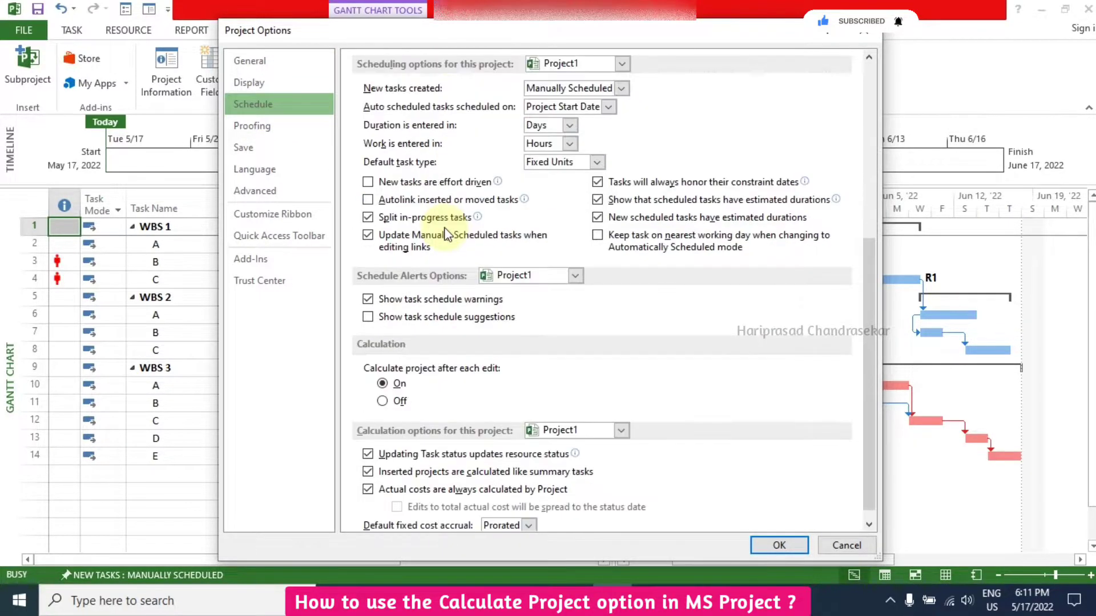
left_click(398, 403)
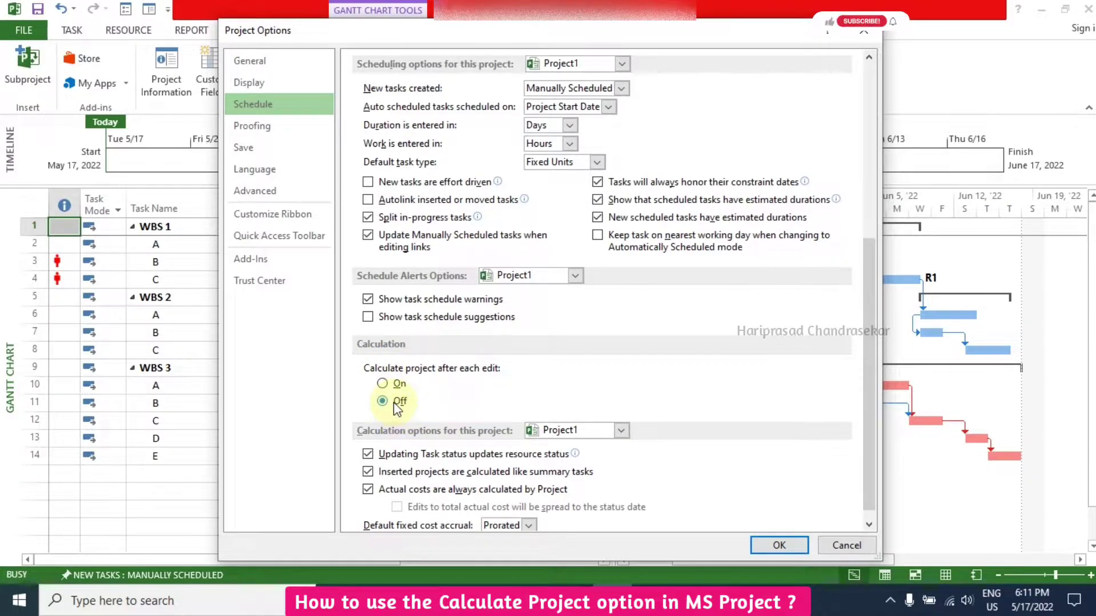
left_click(786, 549)
- Change R1's standard rate back to $270.00/hr in the Resource Sheet
left_click(942, 575)
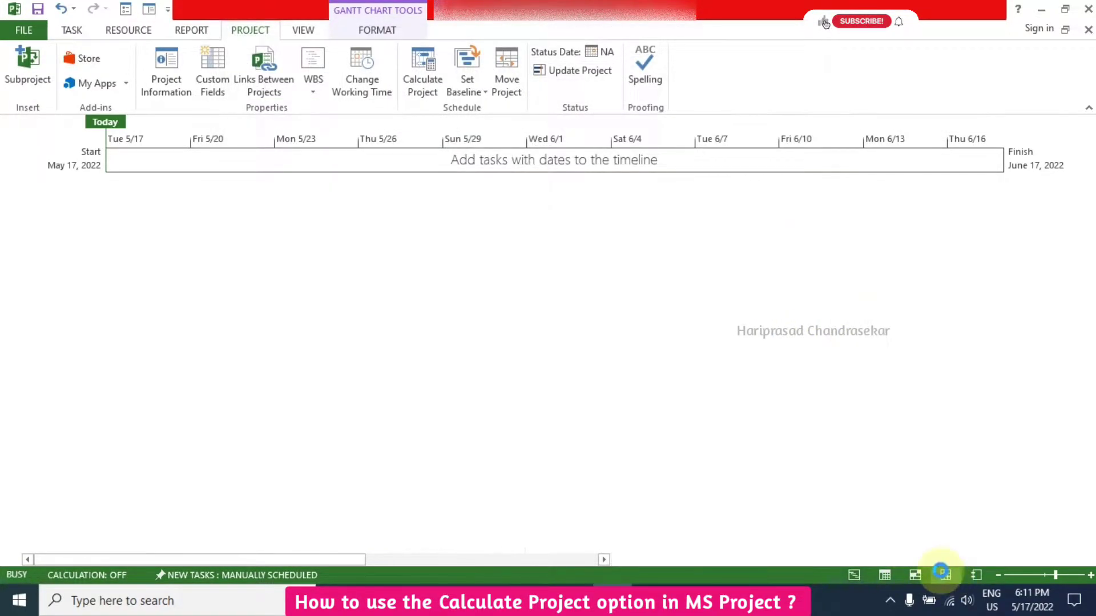
left_click(474, 214)
type("270")
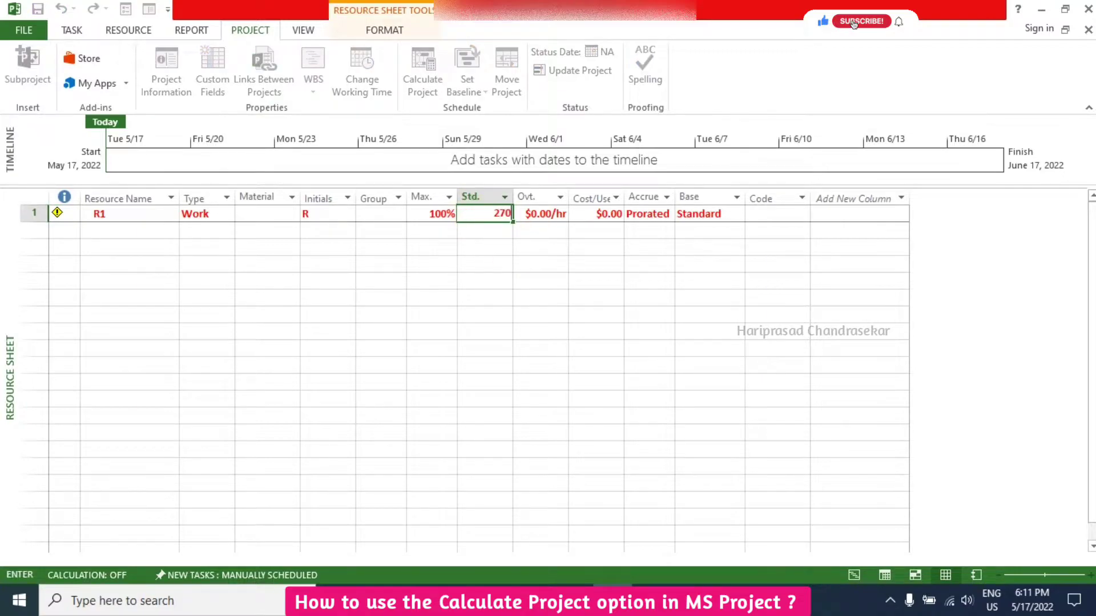
key("Return")
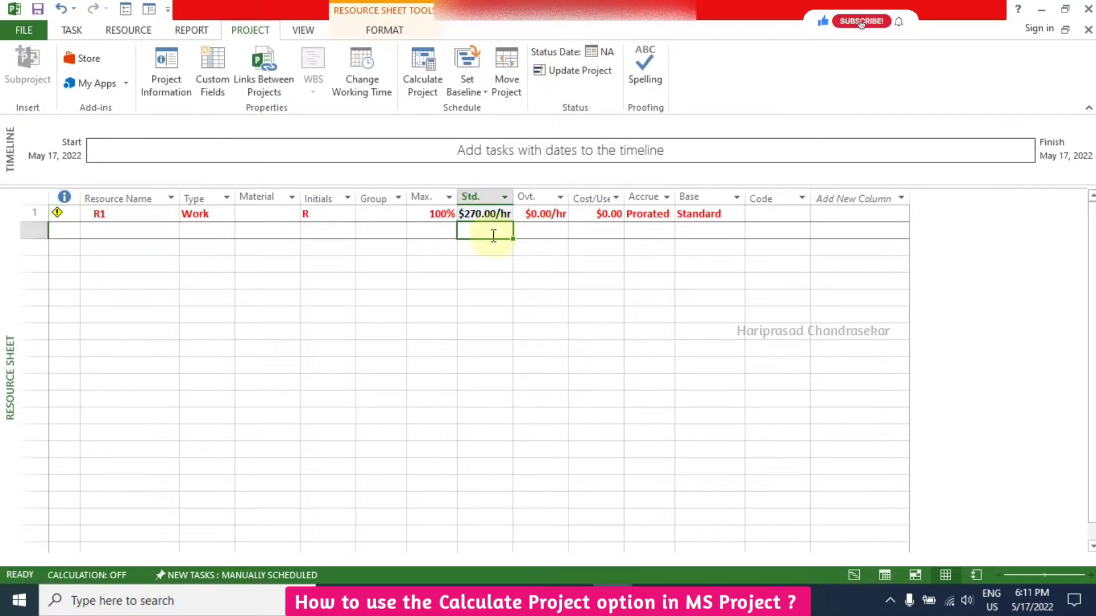
- Bring the Gantt chart's Cost column into view, showing WBS 1 at $41,040.00
left_click(853, 575)
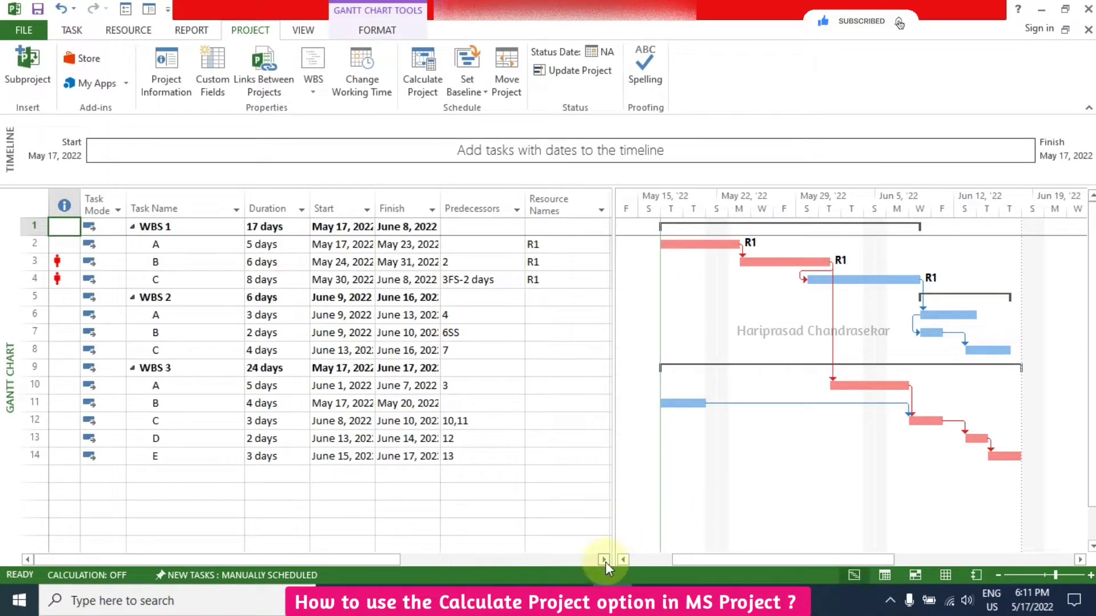
left_click(603, 560)
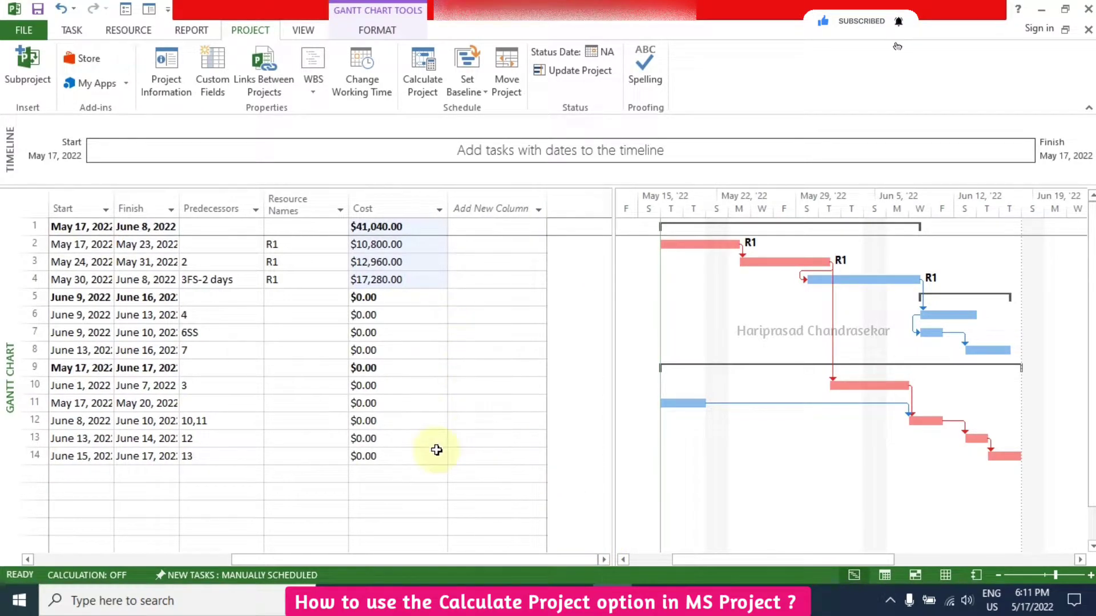
left_click(44, 561)
left_click(54, 558)
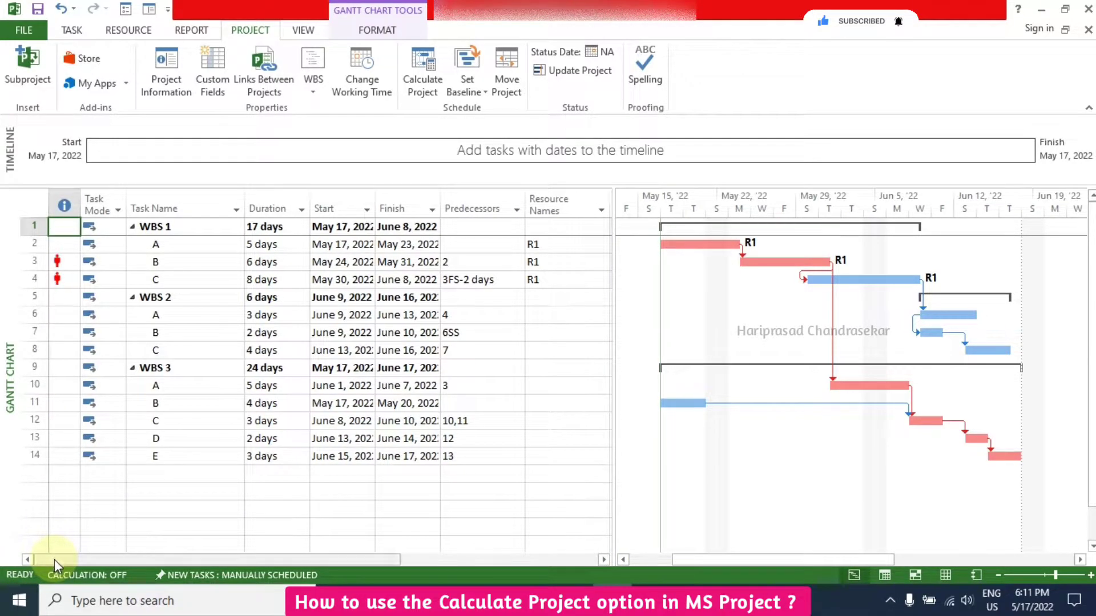
left_click_drag(76, 563, 207, 564)
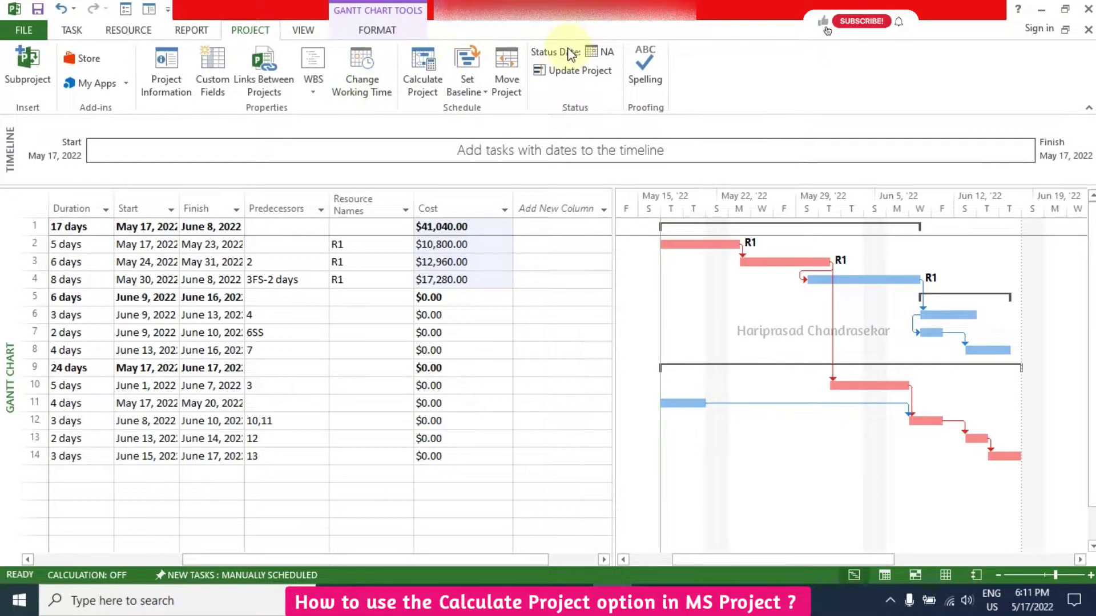
- Show the Project1 summary row, whose total cost reads $27,360.00
left_click(385, 32)
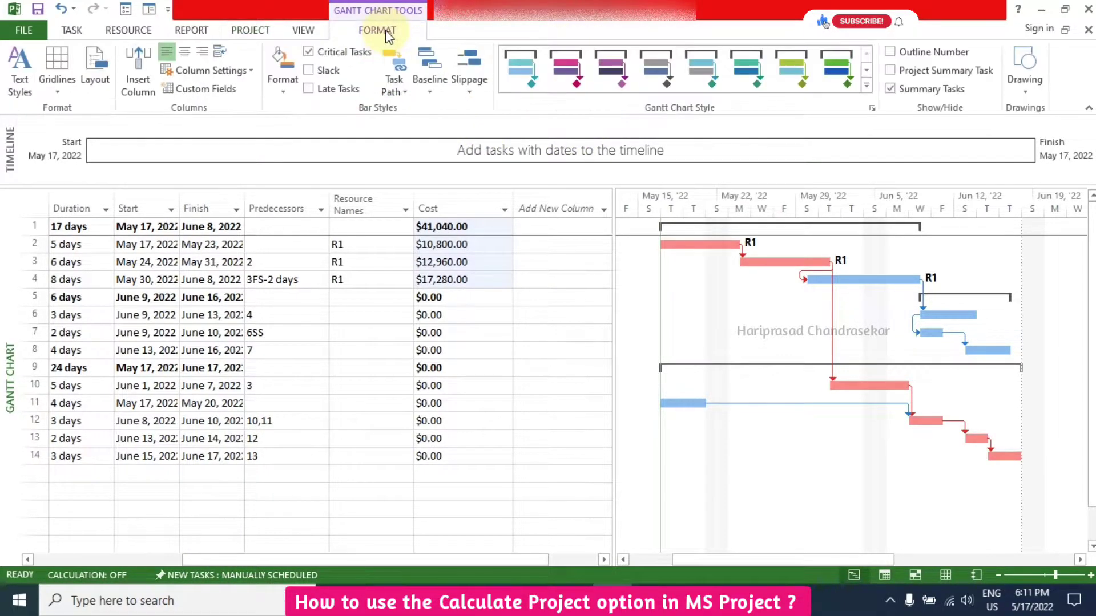
left_click(927, 72)
left_click_drag(392, 562, 571, 561)
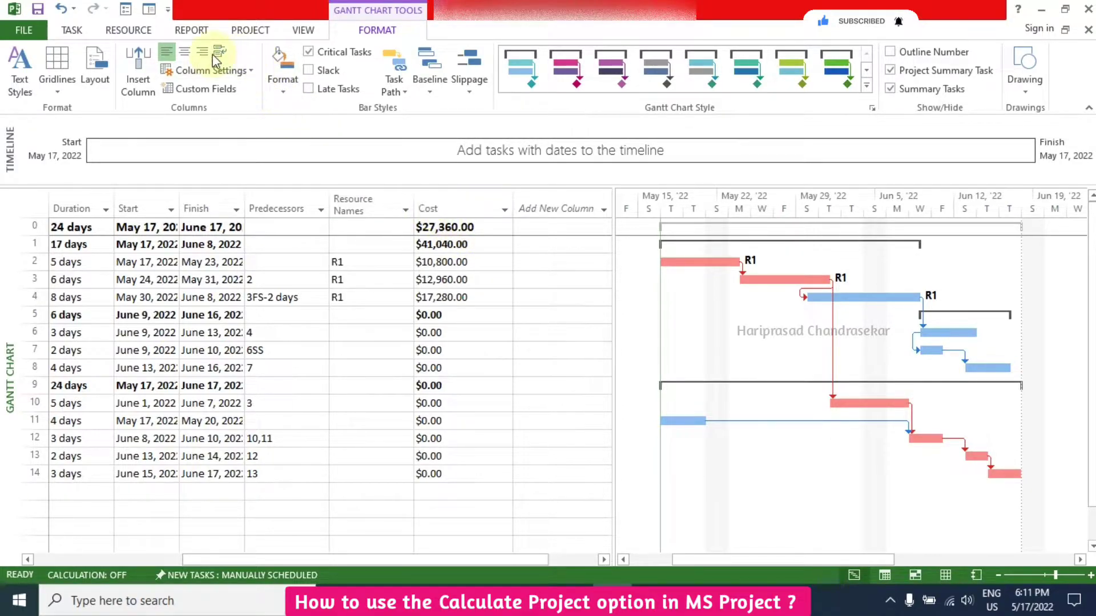
- View Project Statistics, still showing $27,360.00, and move the window aside
left_click(250, 30)
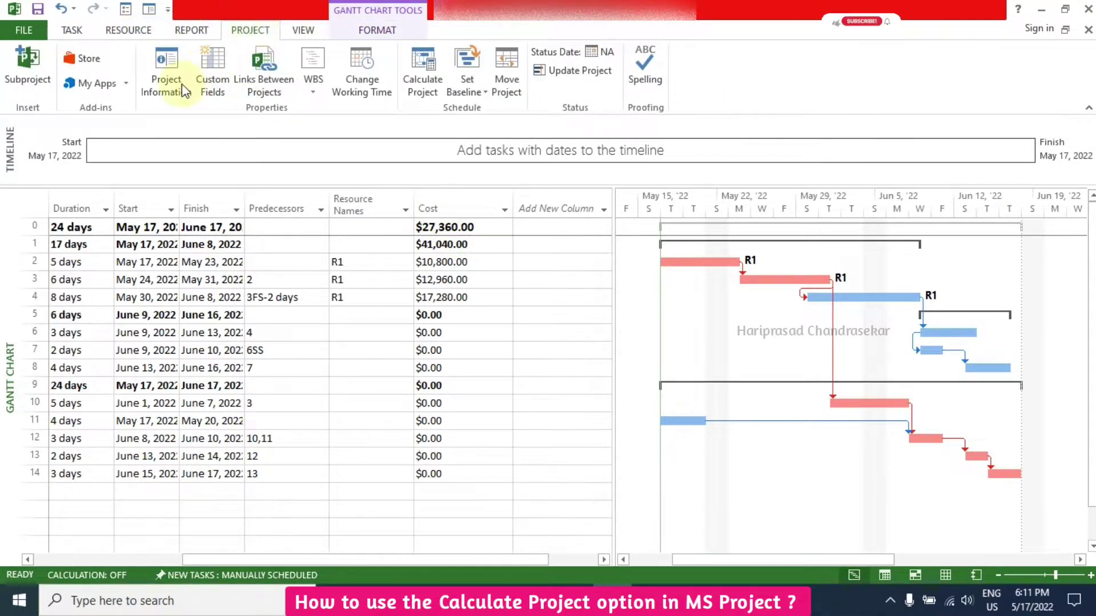
left_click(163, 82)
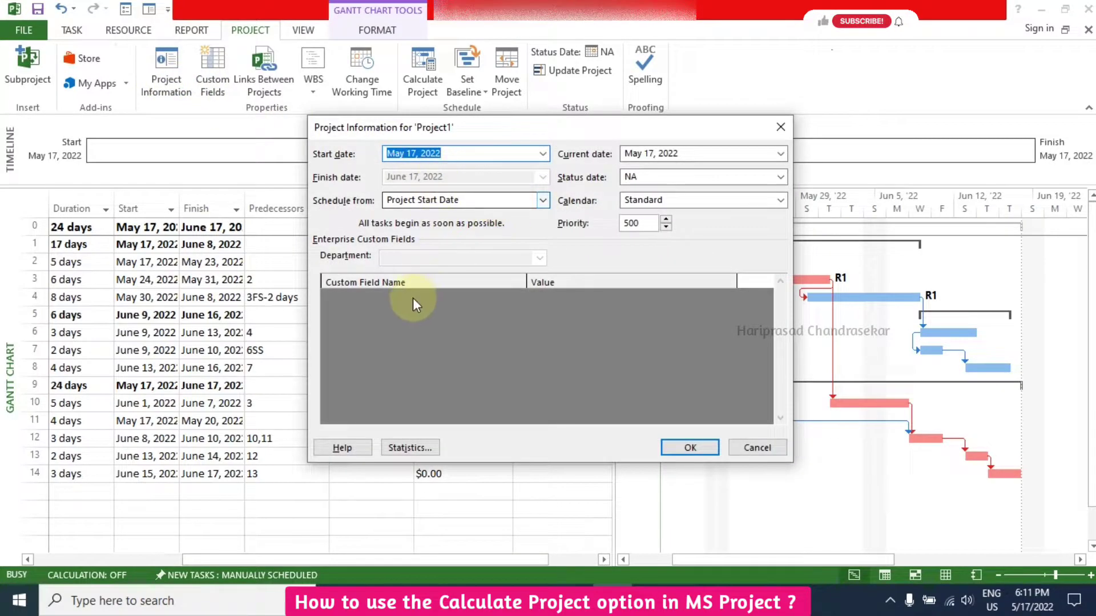
left_click(412, 447)
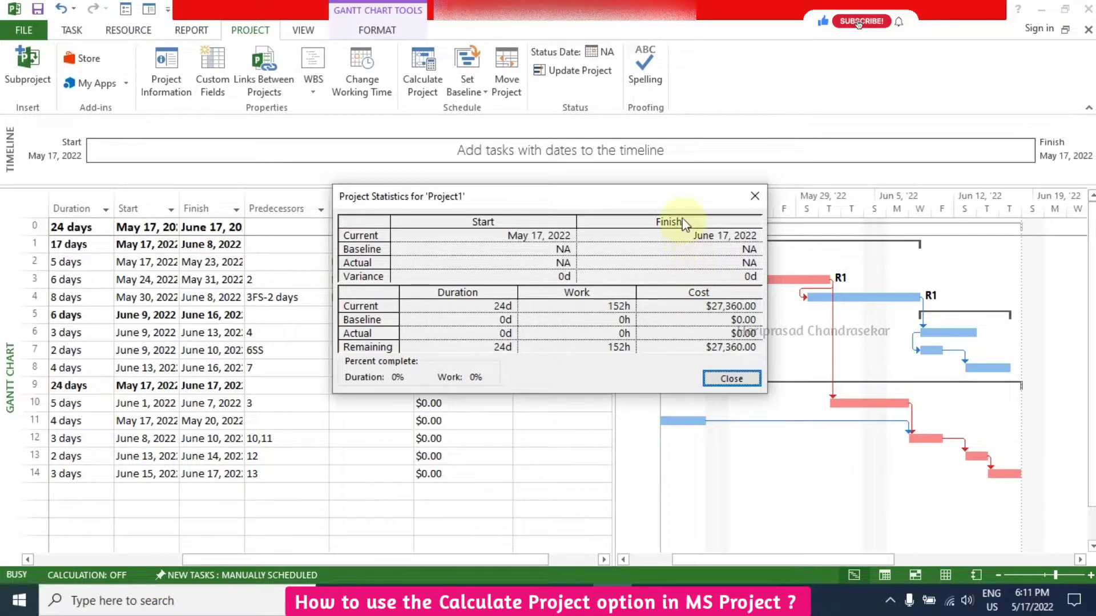
left_click_drag(679, 197, 883, 308)
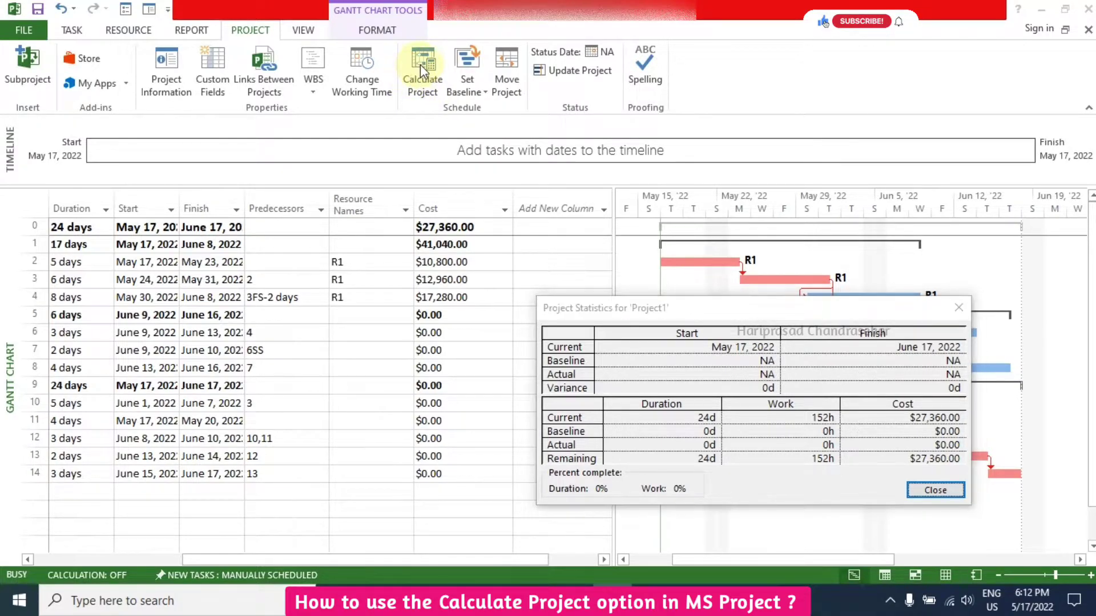
- Close Project Statistics and recalculate the project so the summary shows $41,040.00
left_click(936, 489)
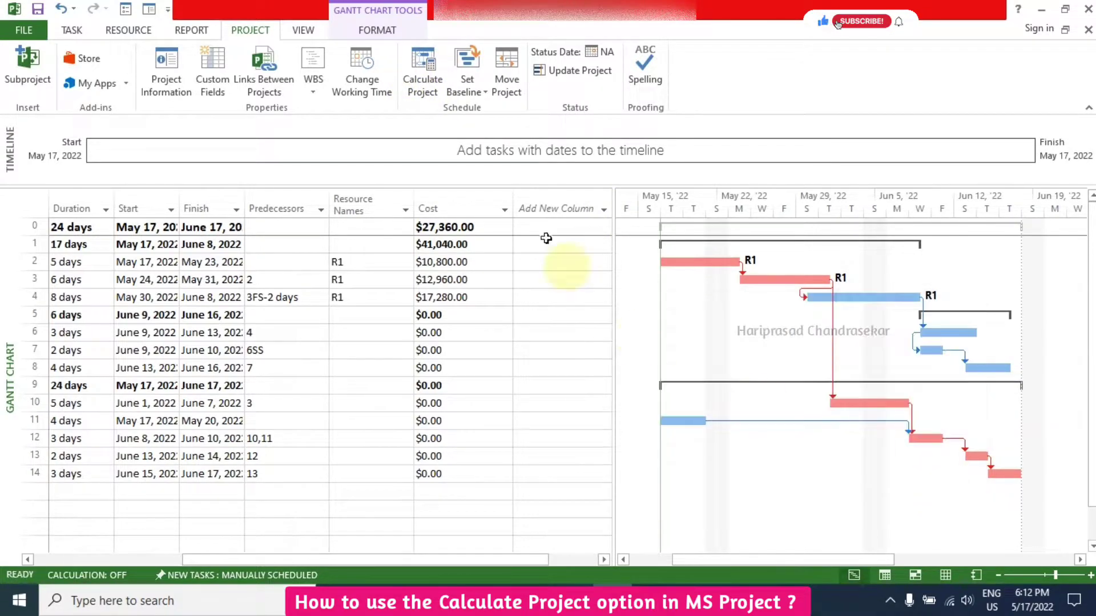
left_click(428, 77)
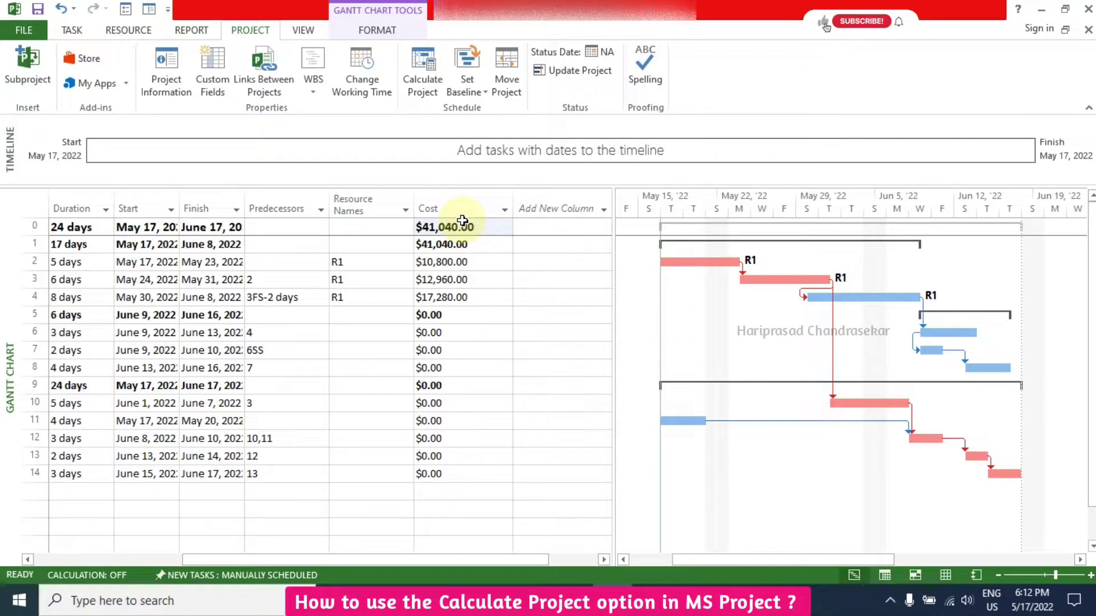
left_click(23, 30)
- Turn calculation after each edit back On in the Schedule options
left_click(52, 392)
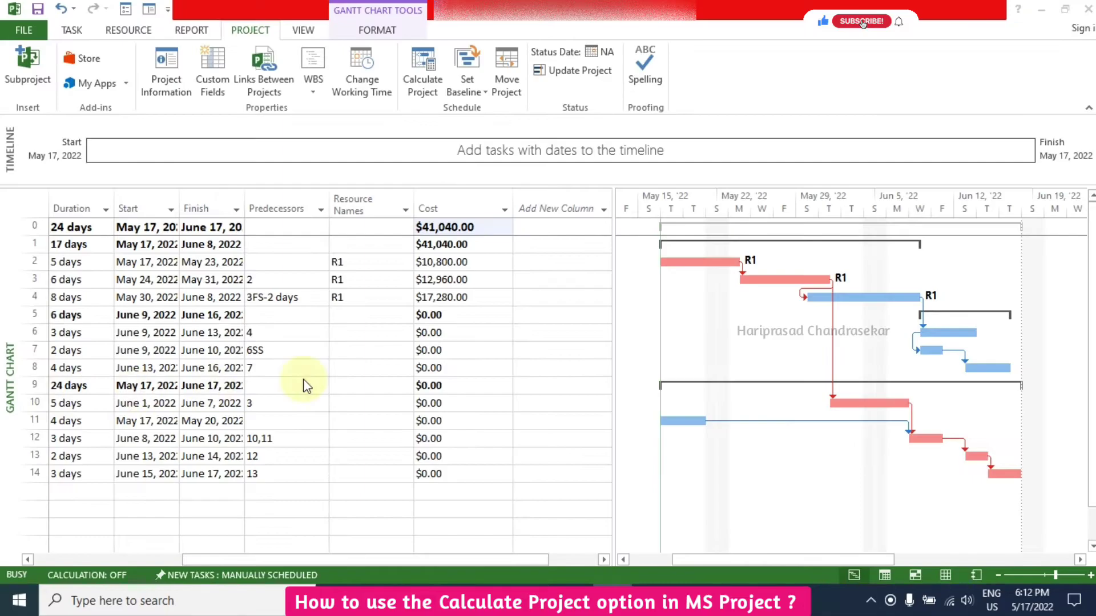
left_click(261, 105)
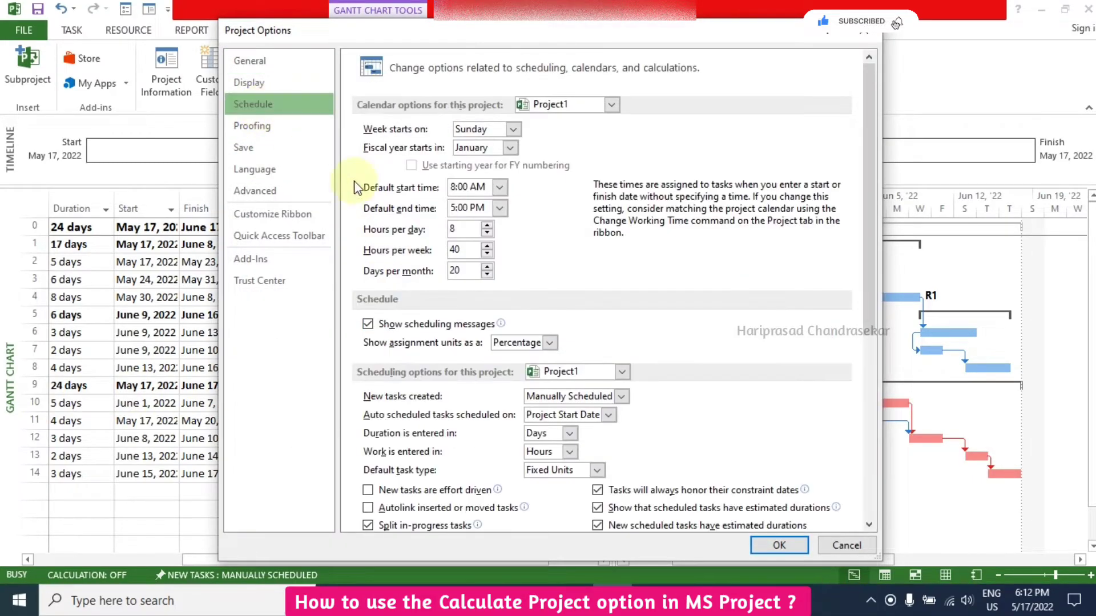
scroll(463, 400, "down", 5)
left_click(392, 371)
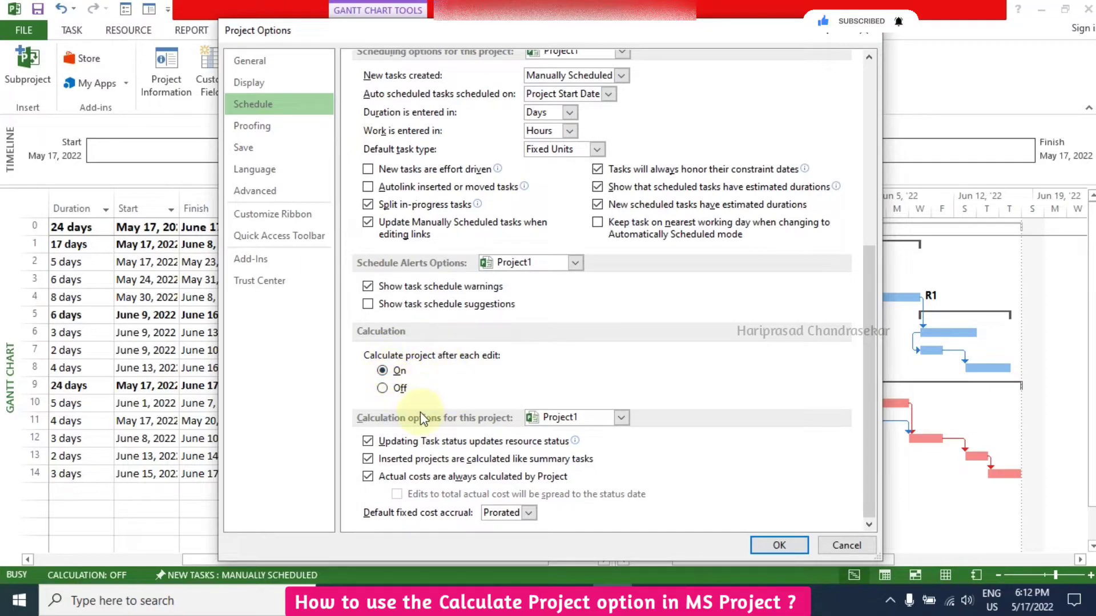
left_click(780, 546)
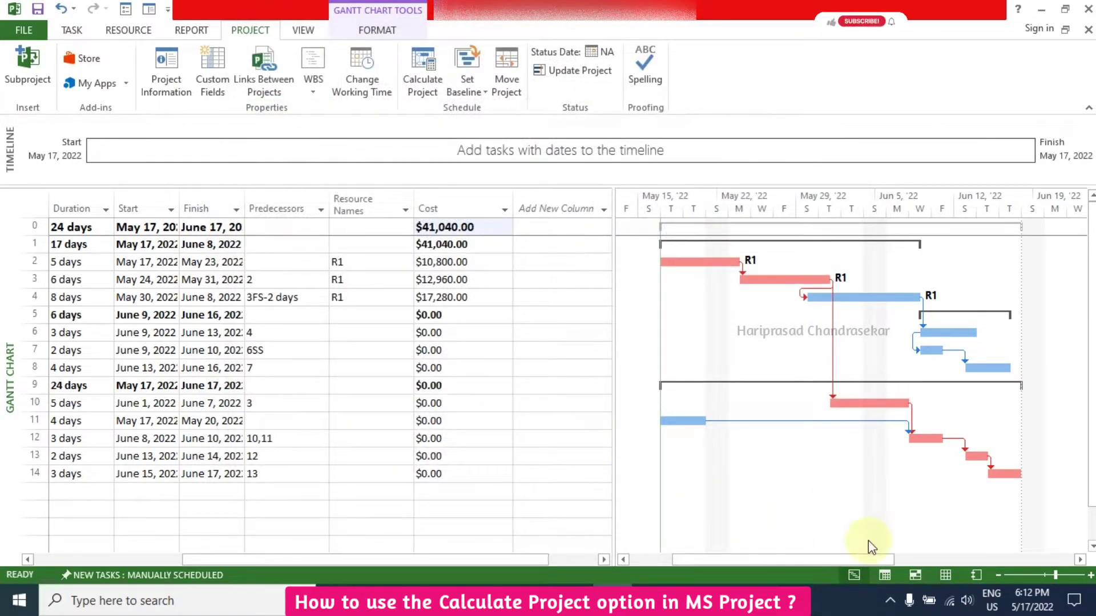
- Set R1's standard rate to $360.00/hr and view the Gantt costs totalling $54,720.00
left_click(944, 575)
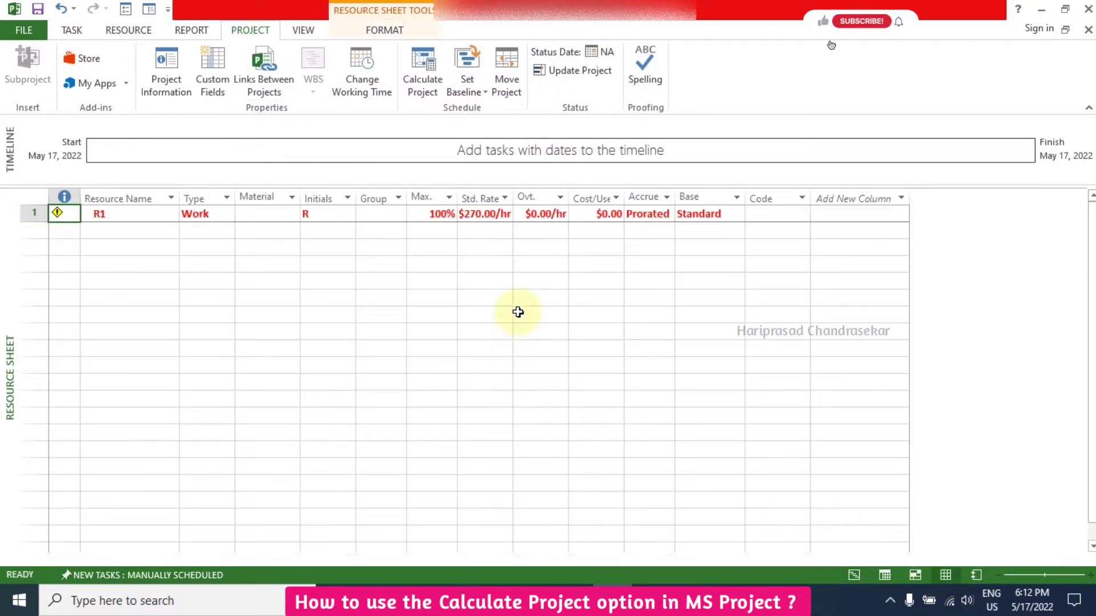
type("360")
key("Return")
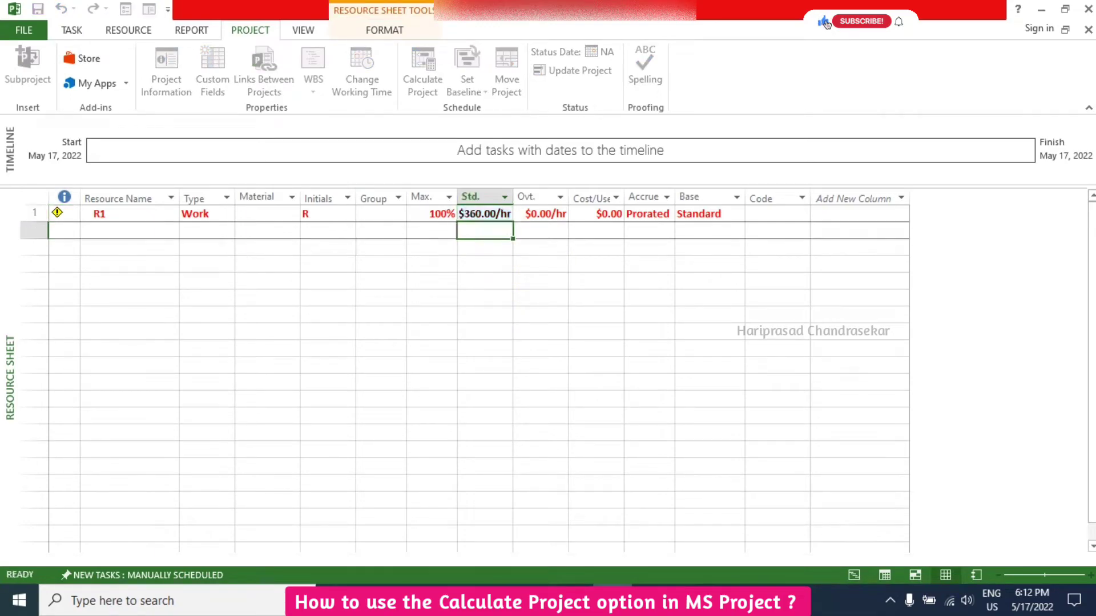
left_click(855, 574)
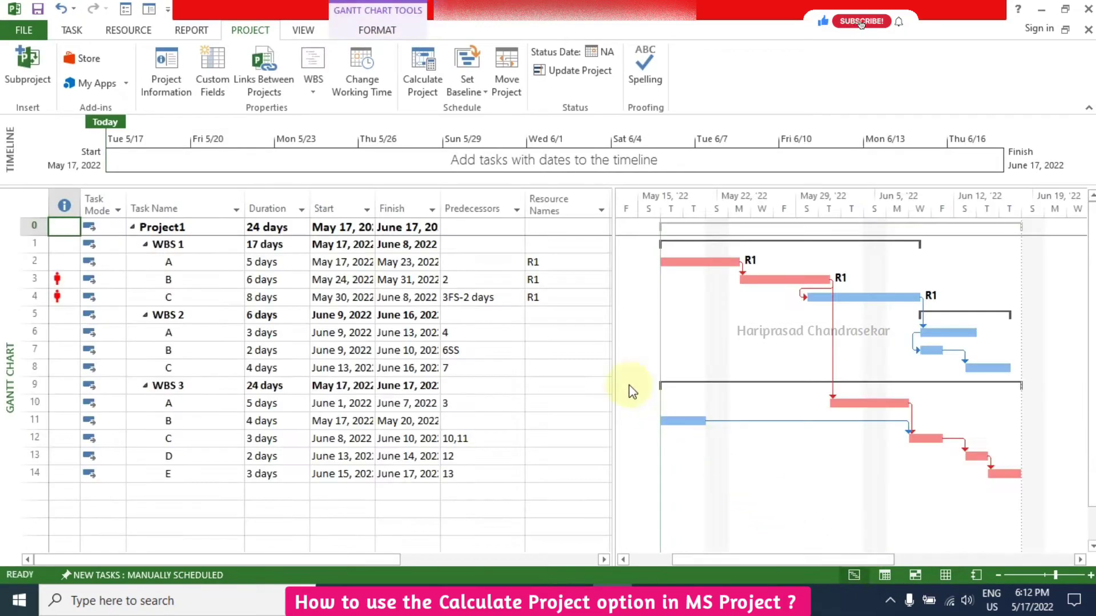
left_click(603, 559)
left_click(603, 559)
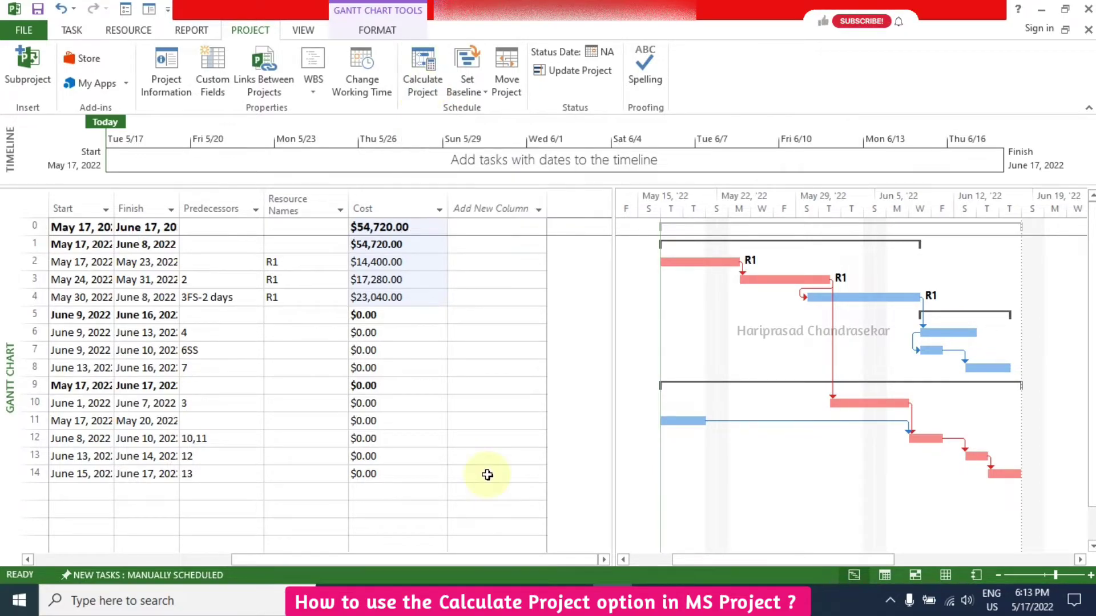
left_click(378, 32)
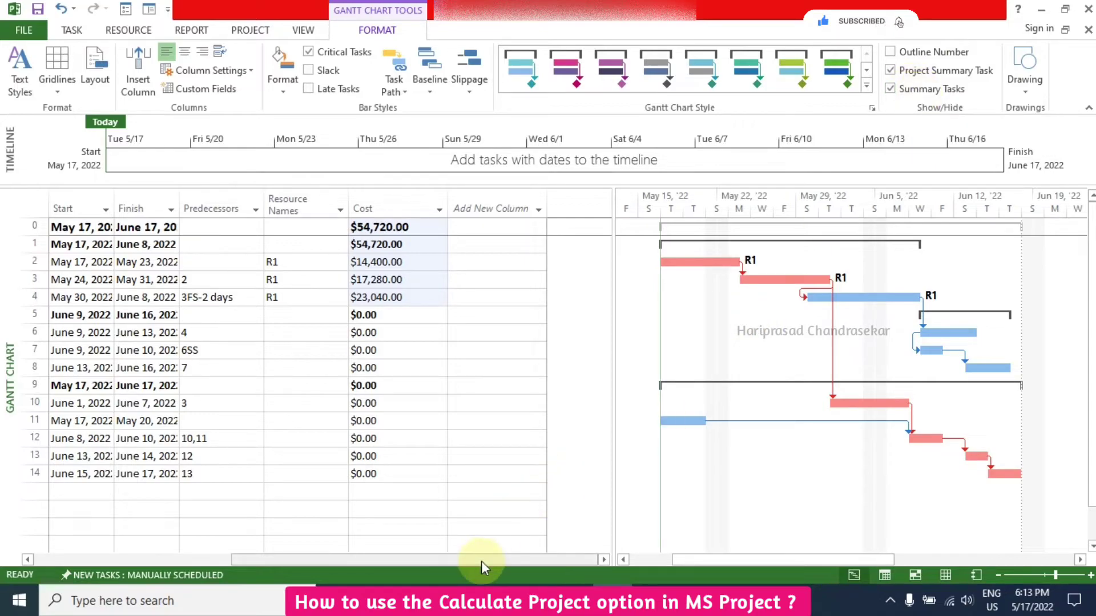
- Toggle summary task rows off and on, hide the Project1 summary row, and open Project Information
left_click_drag(481, 560, 299, 519)
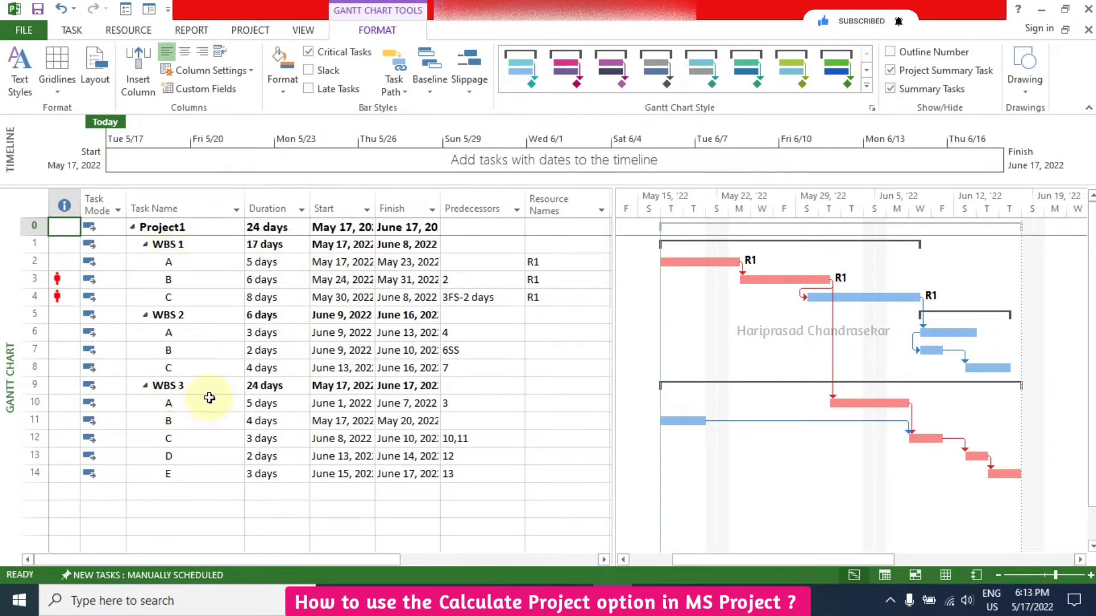
left_click(903, 95)
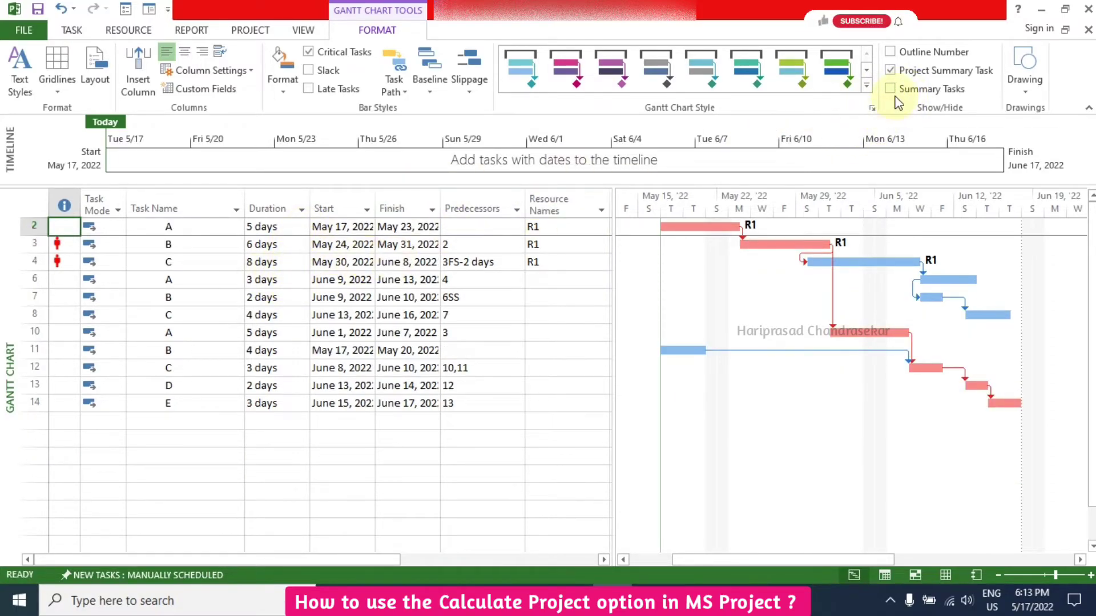
left_click(891, 89)
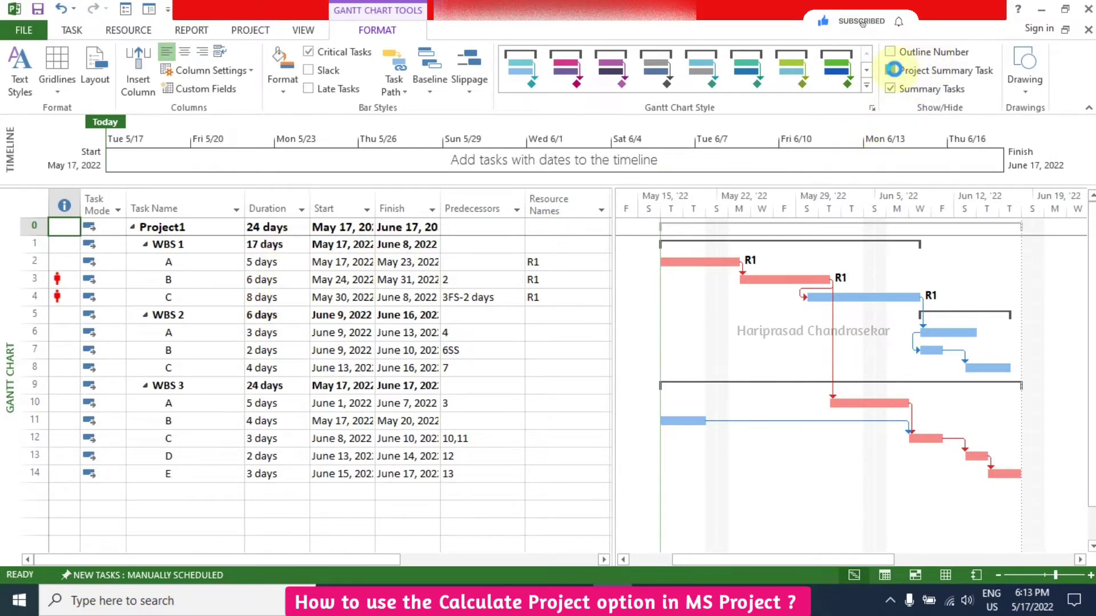
left_click(892, 71)
left_click_drag(406, 560, 554, 562)
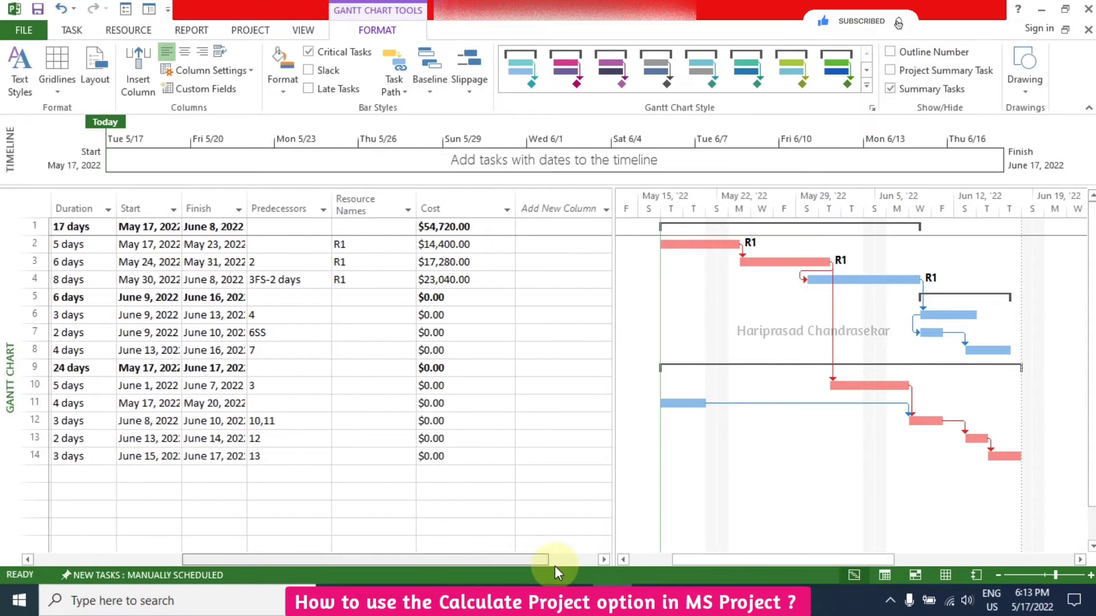
left_click_drag(440, 561, 291, 561)
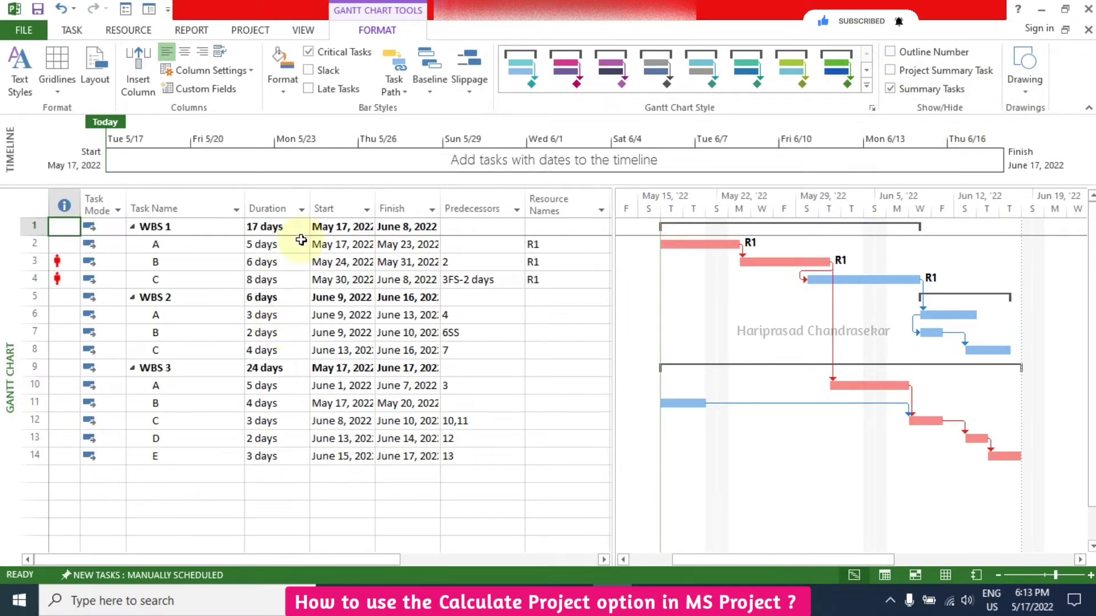
left_click(249, 30)
left_click(164, 80)
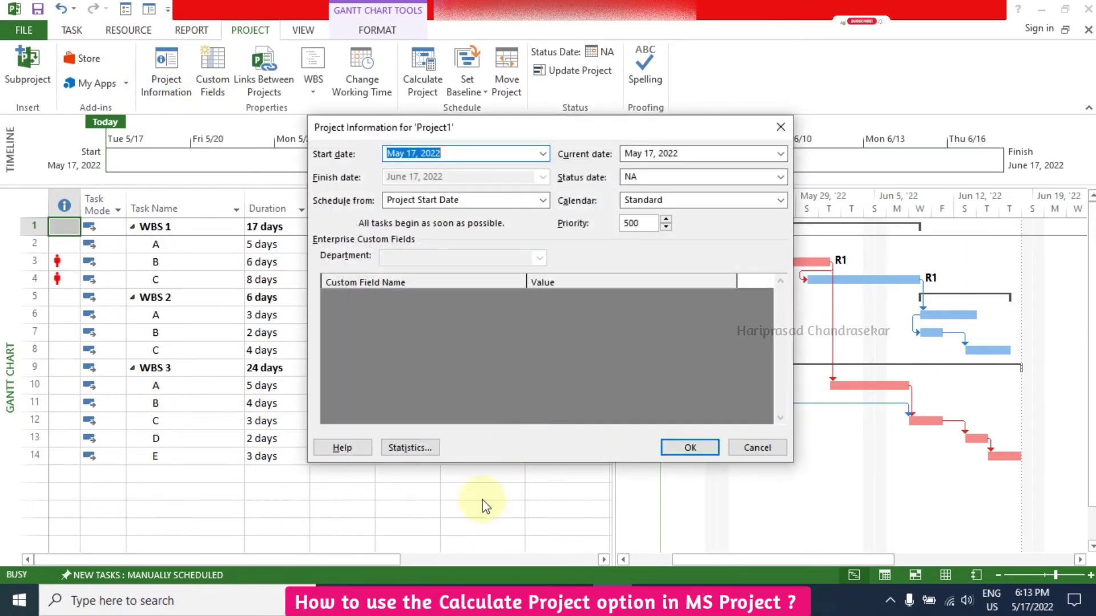
- Confirm the $54,720.00 cost in Project Statistics, then redisplay the Project1 summary row
left_click(403, 449)
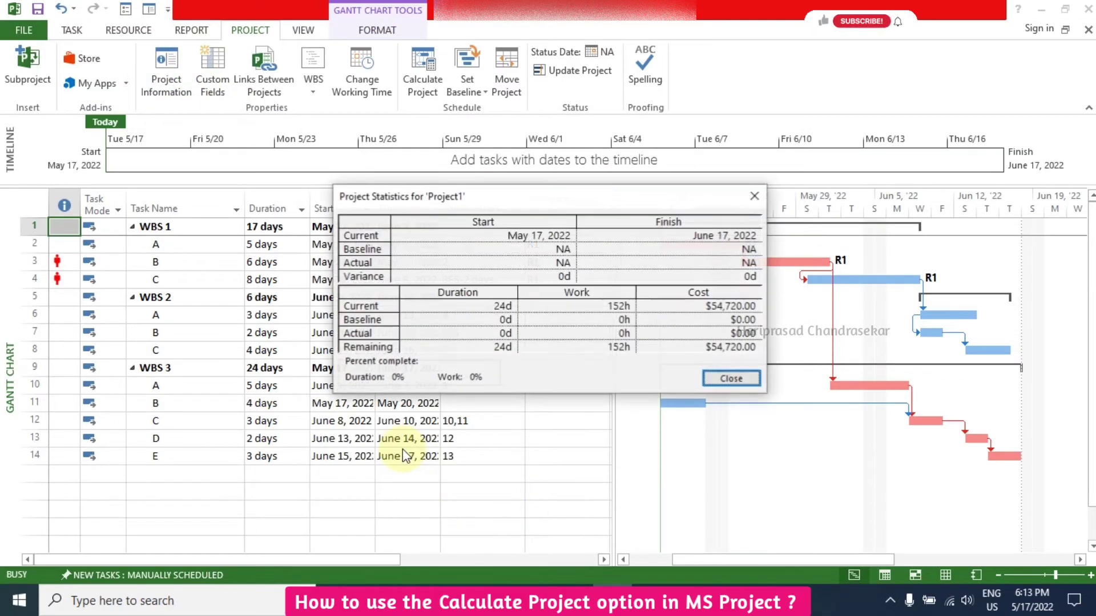
left_click(732, 378)
left_click(375, 31)
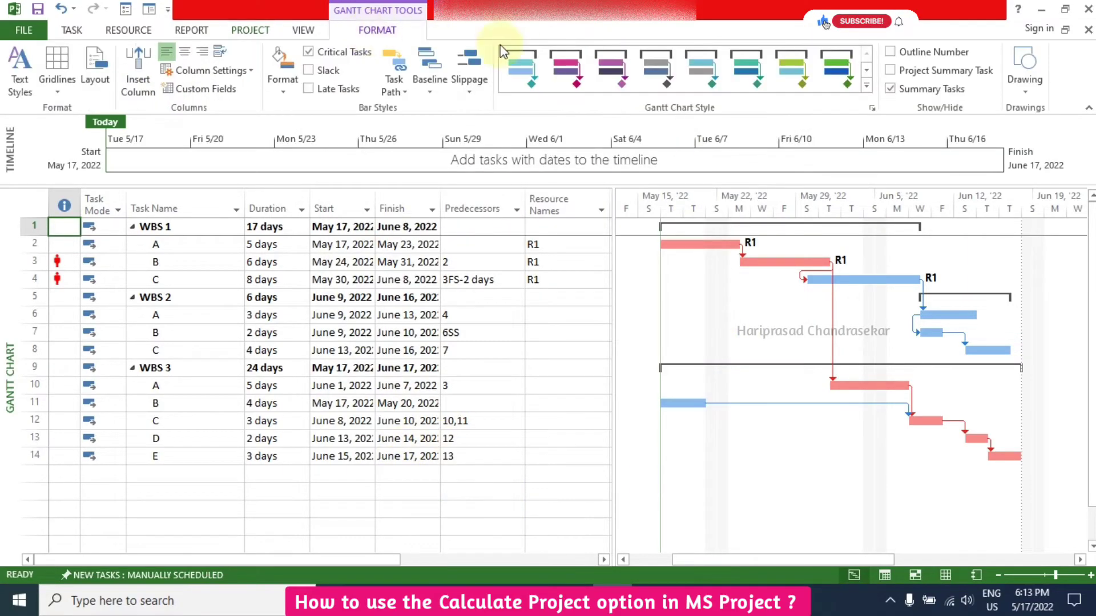
left_click(923, 70)
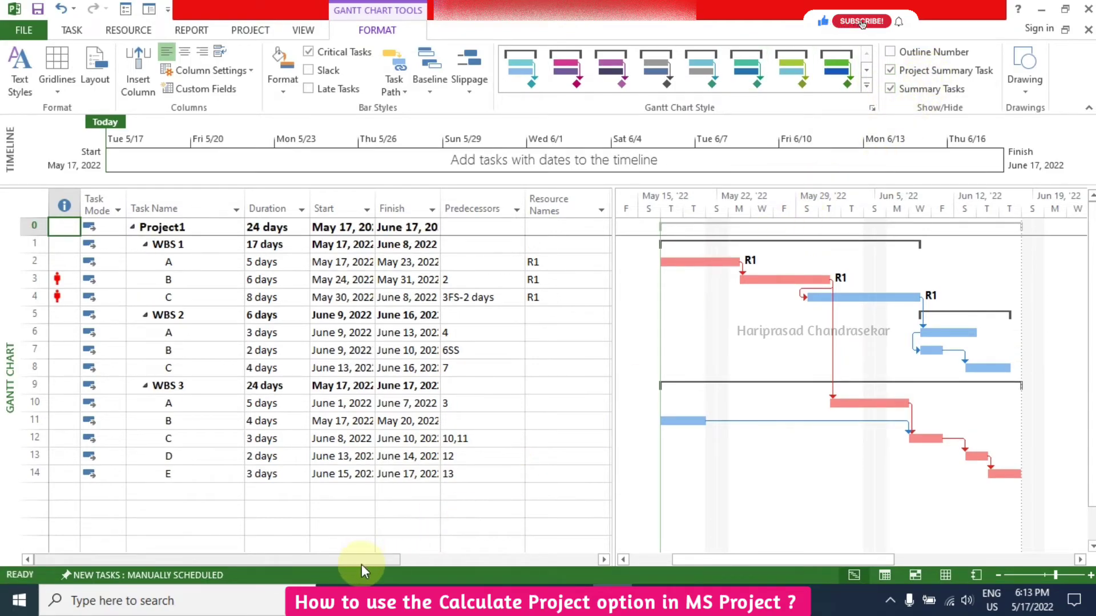